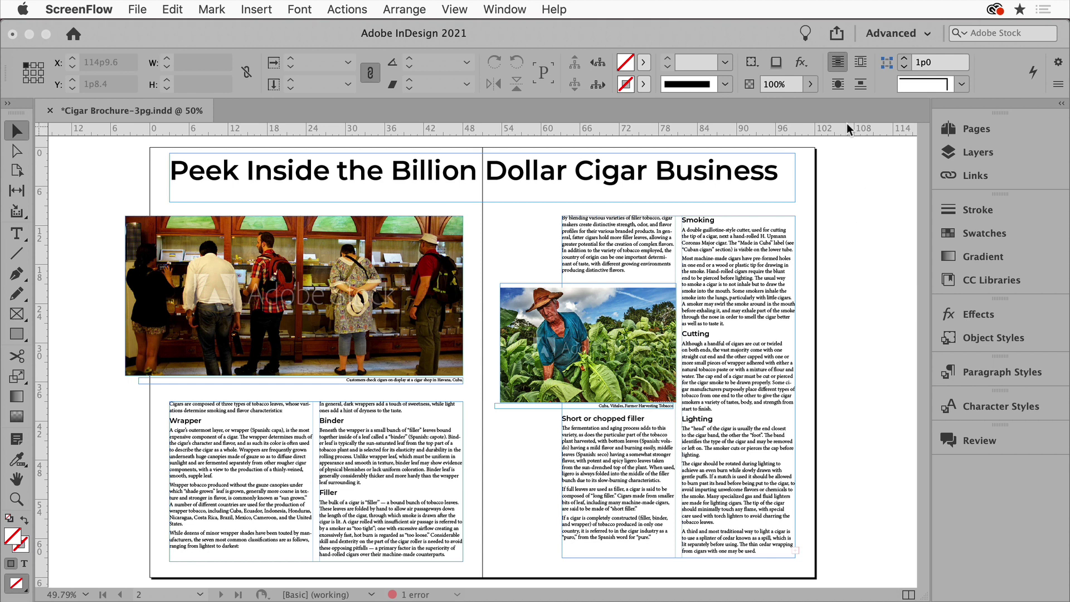
Step: Open Share for Review for the Cigar Brochure and keep the link access set to Public
left_click(841, 36)
left_click(841, 37)
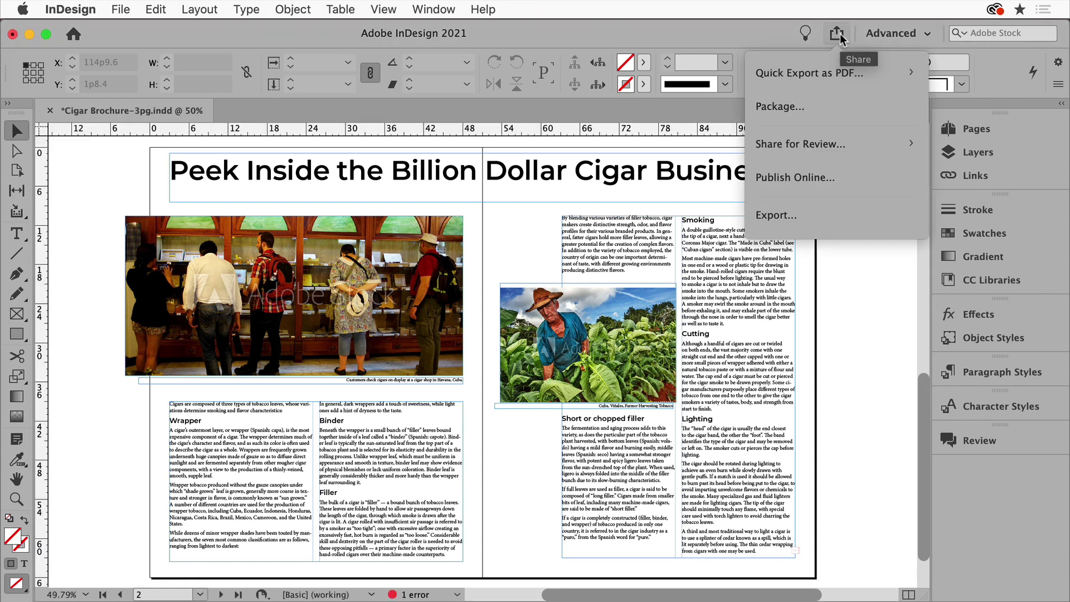
left_click(833, 147)
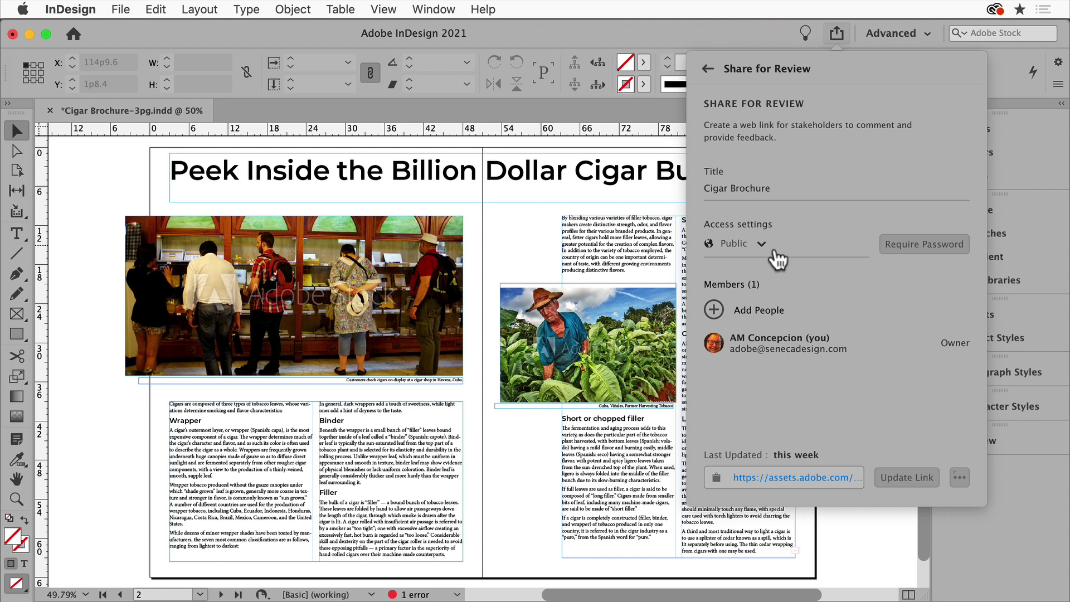
left_click(776, 254)
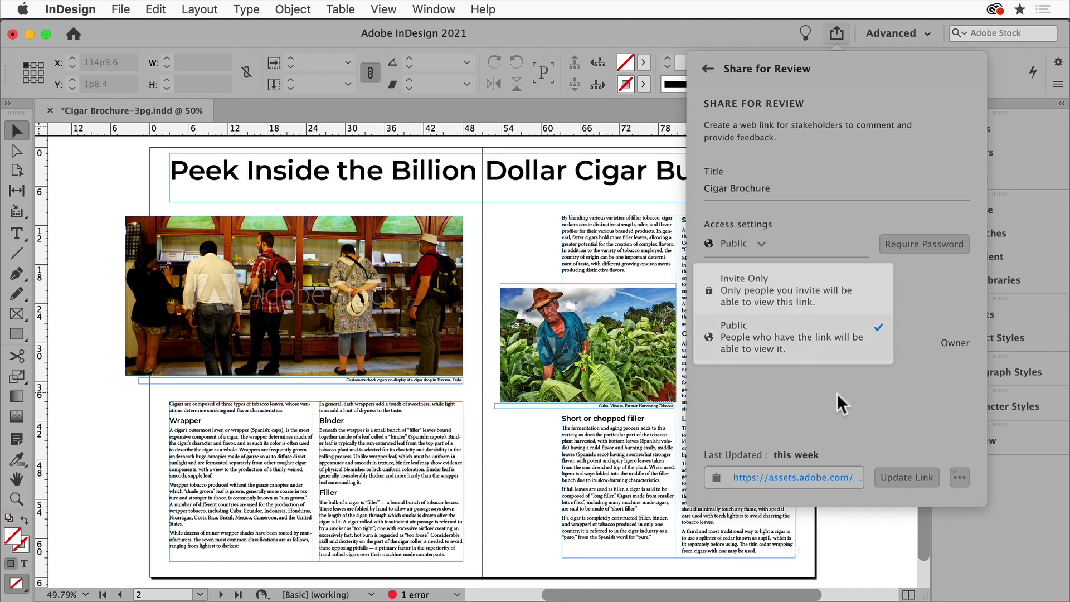
left_click(842, 406)
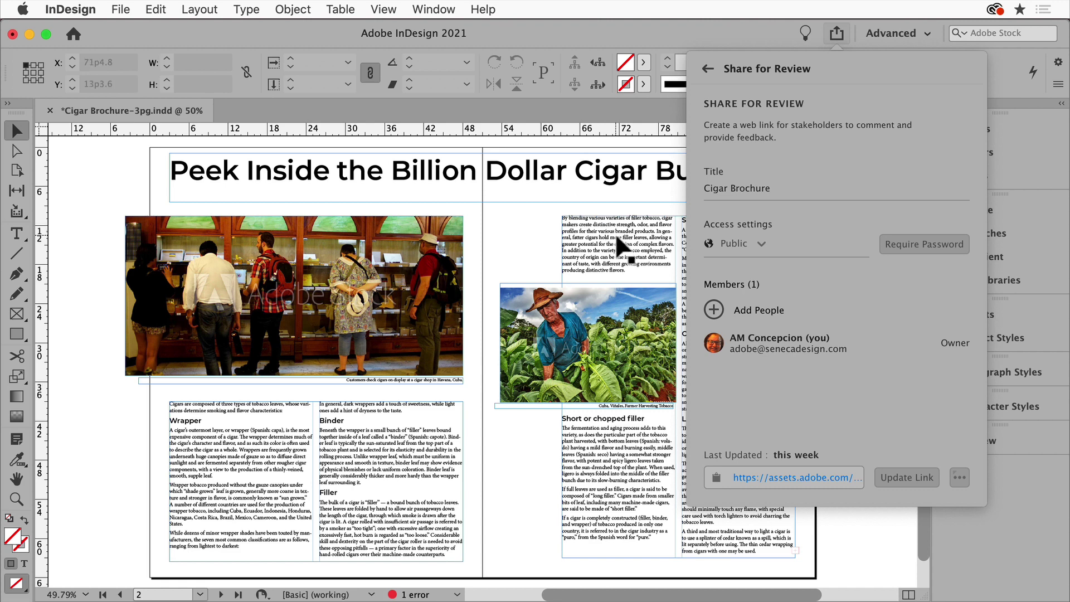
Step: Switch to the brochure's review page in Safari, check the thumbnails and comments panel, and scroll to page 2
left_click(708, 67)
key("super+Tab")
key("super+Tab")
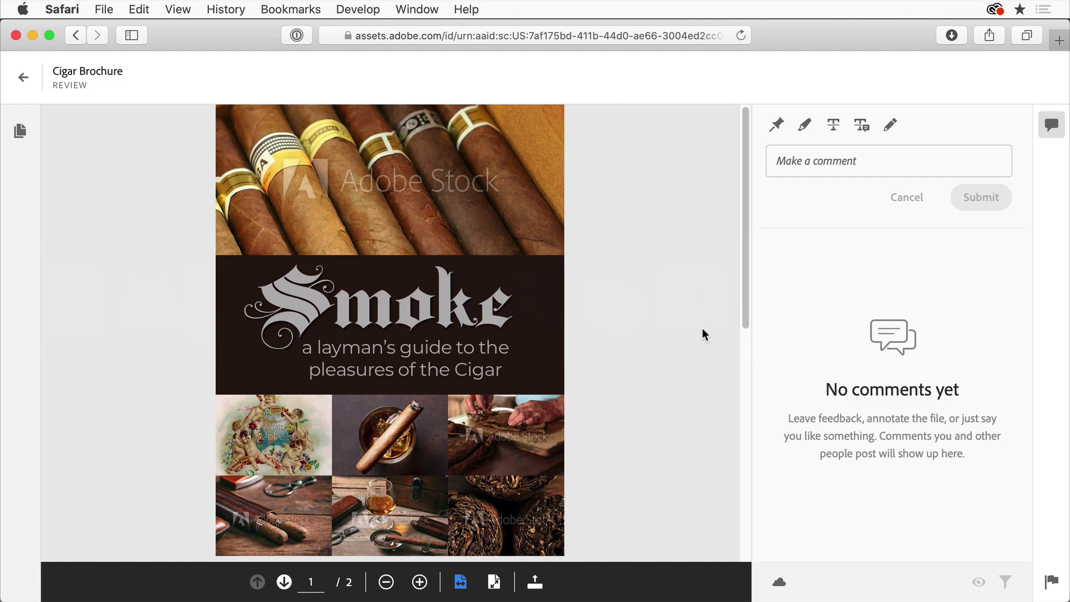
scroll(702, 327, "down", 10)
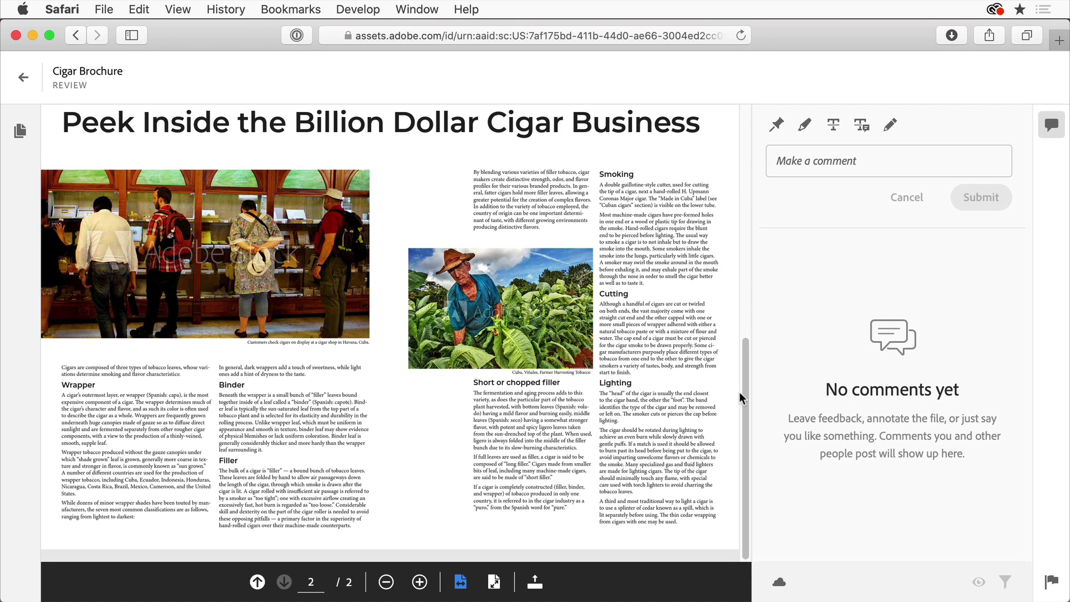
scroll(741, 394, "up", 10)
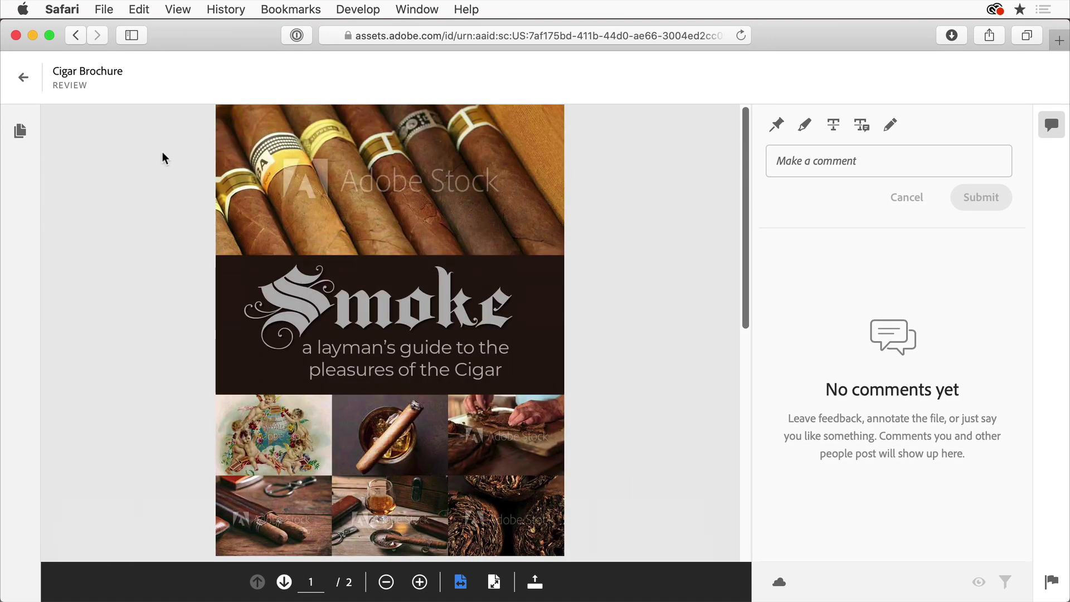
left_click(20, 131)
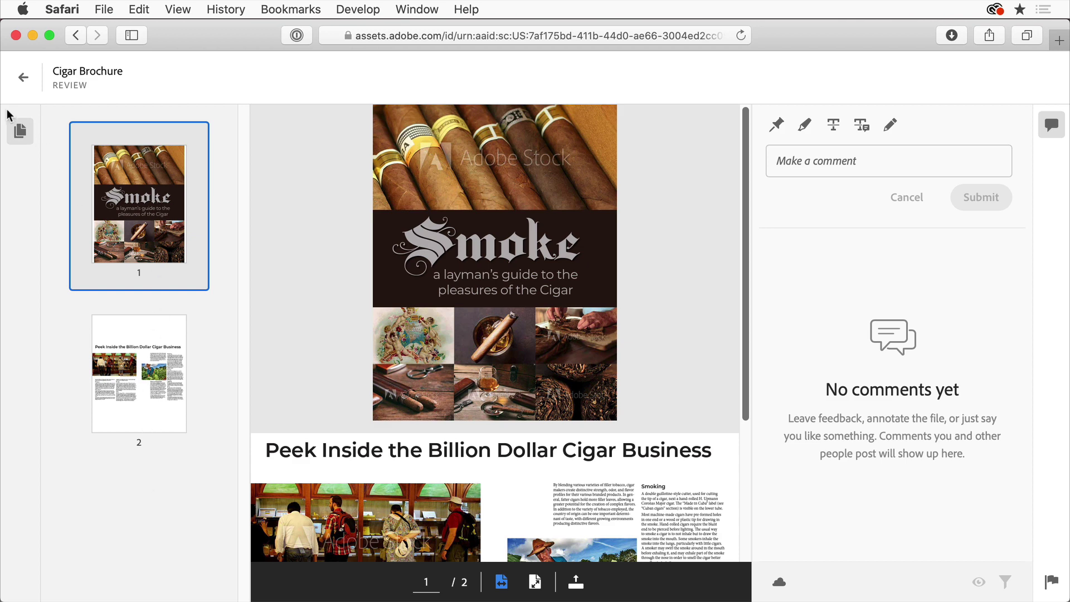
left_click(21, 132)
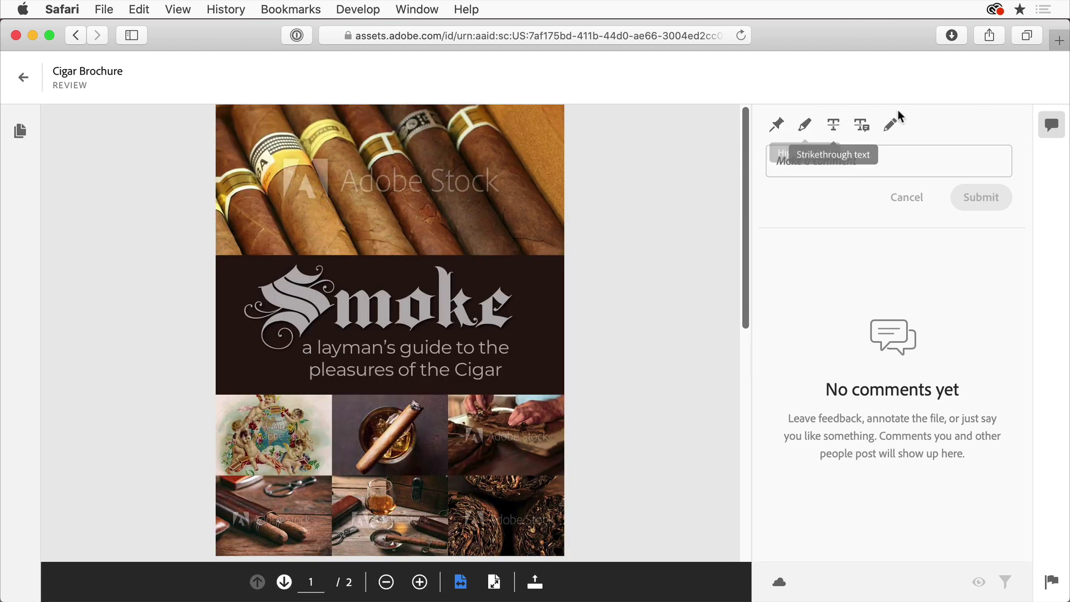
left_click(1053, 131)
left_click(1054, 131)
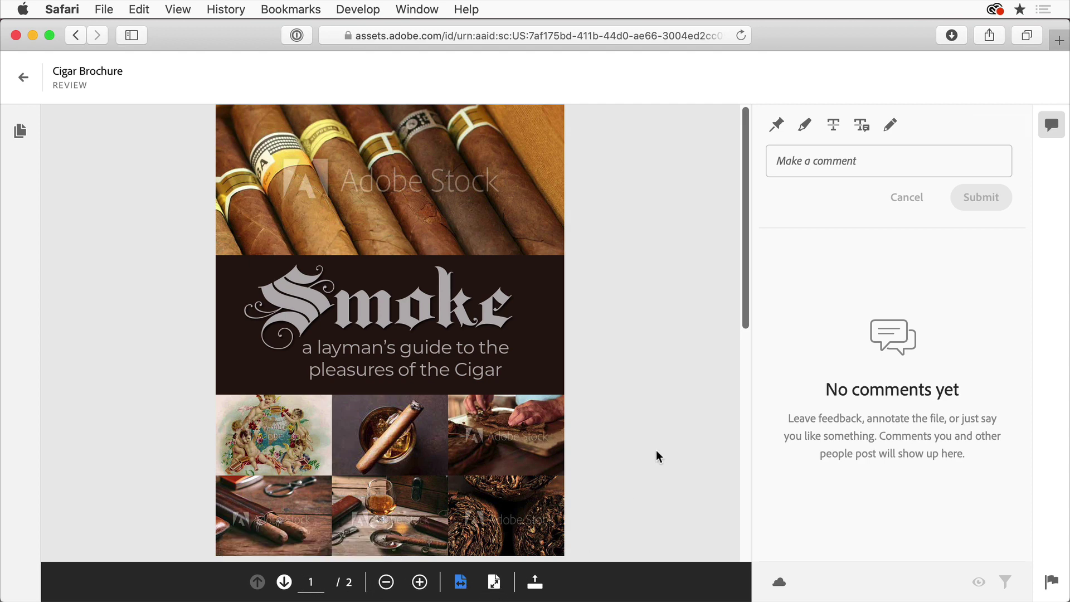
scroll(698, 416, "down", 10)
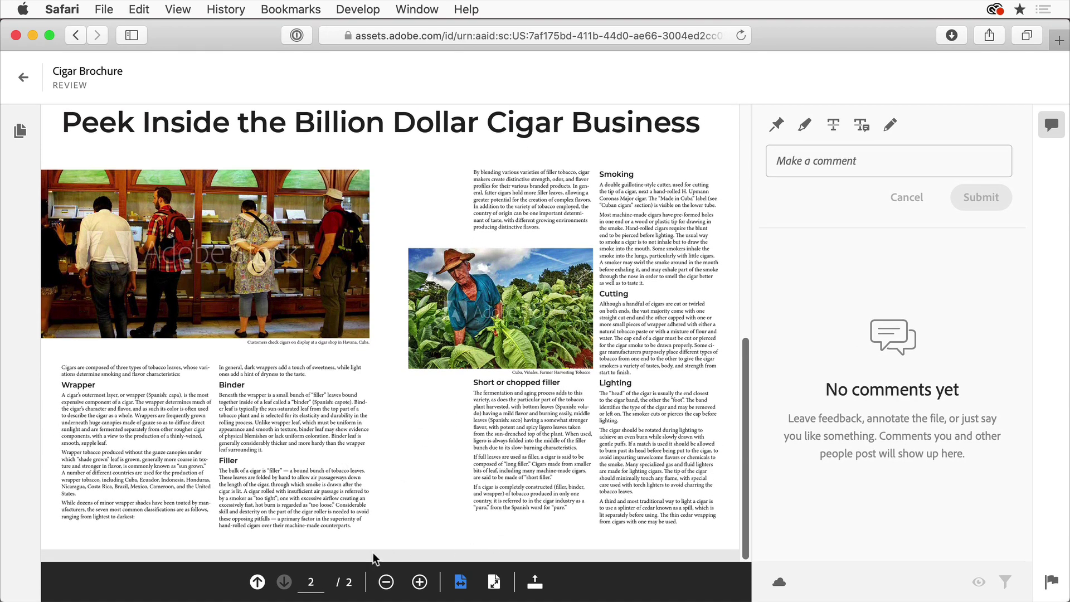
Step: Zoom into page 2 and post 'Beautiful work!' as a guest comment under a guest name
left_click(419, 581)
left_click(418, 581)
left_click(419, 581)
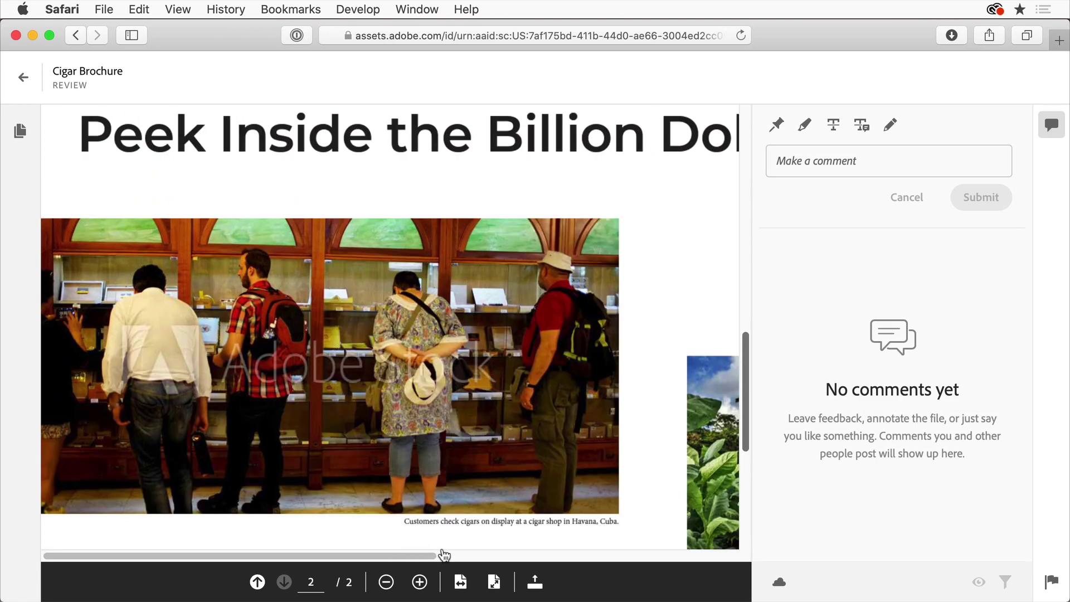
scroll(521, 437, "down", 10)
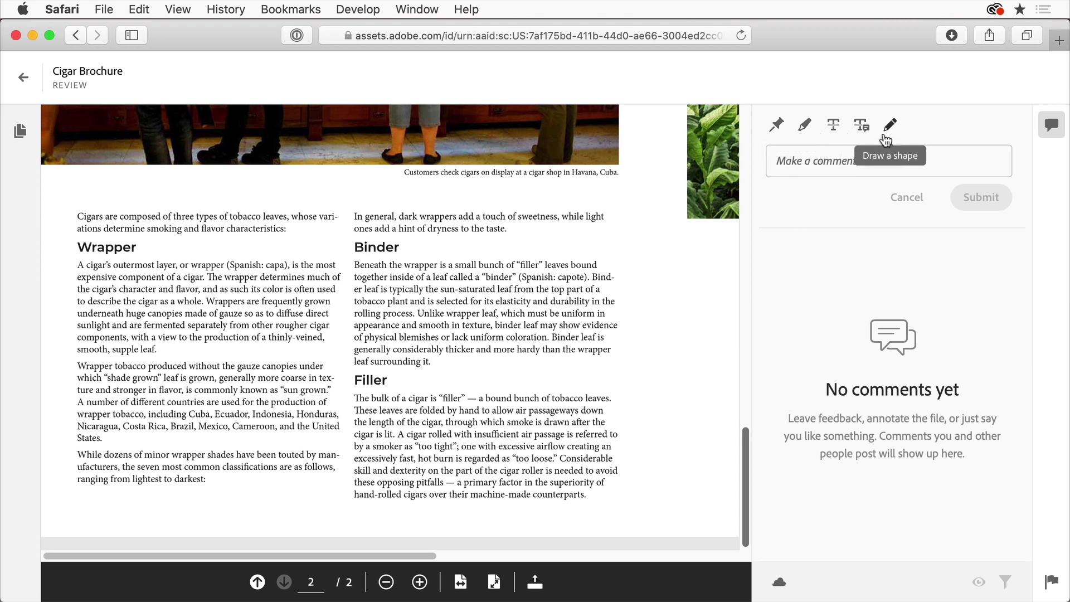
left_click(836, 166)
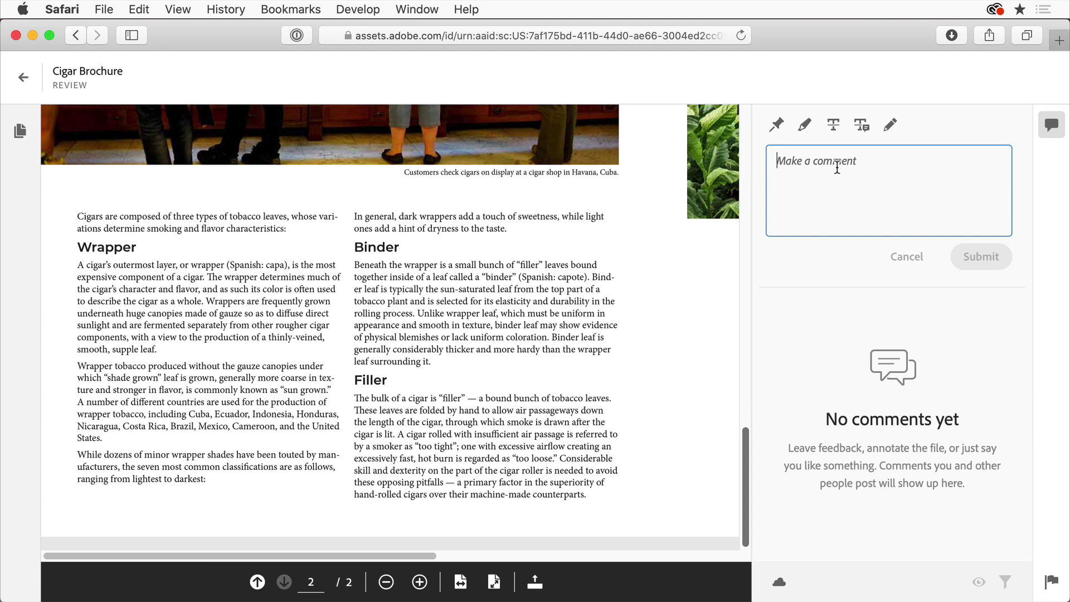
type("Beautiful ")
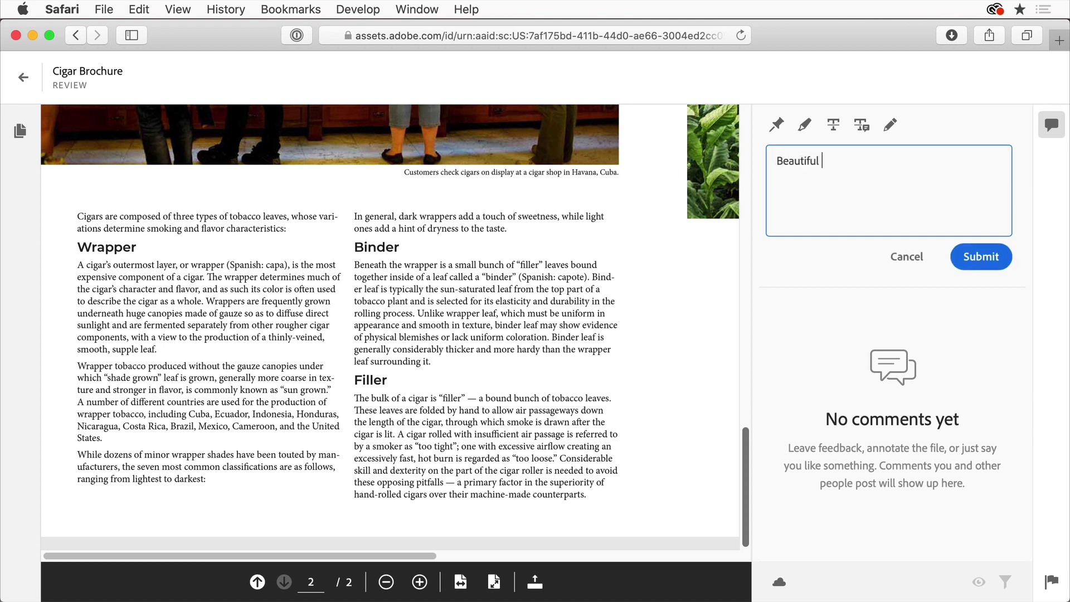
type("work!")
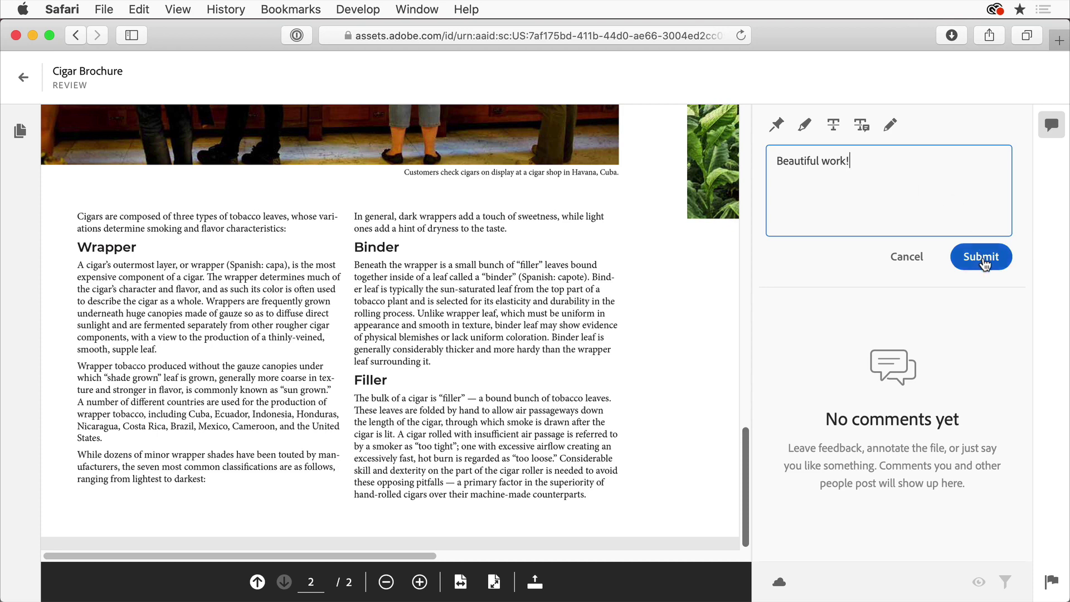
left_click(984, 266)
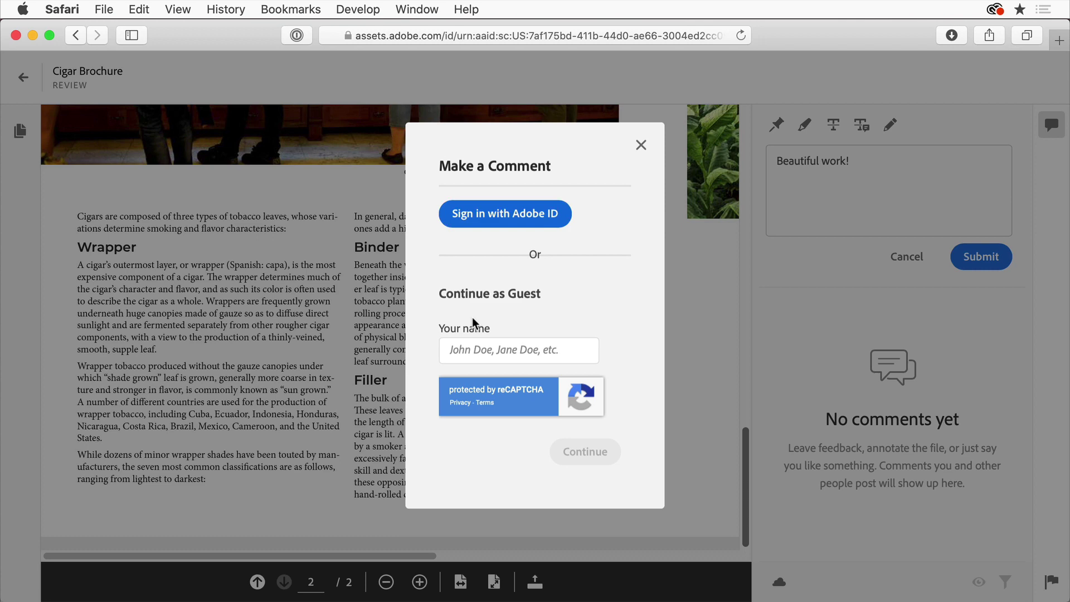
left_click(468, 349)
type("Joe")
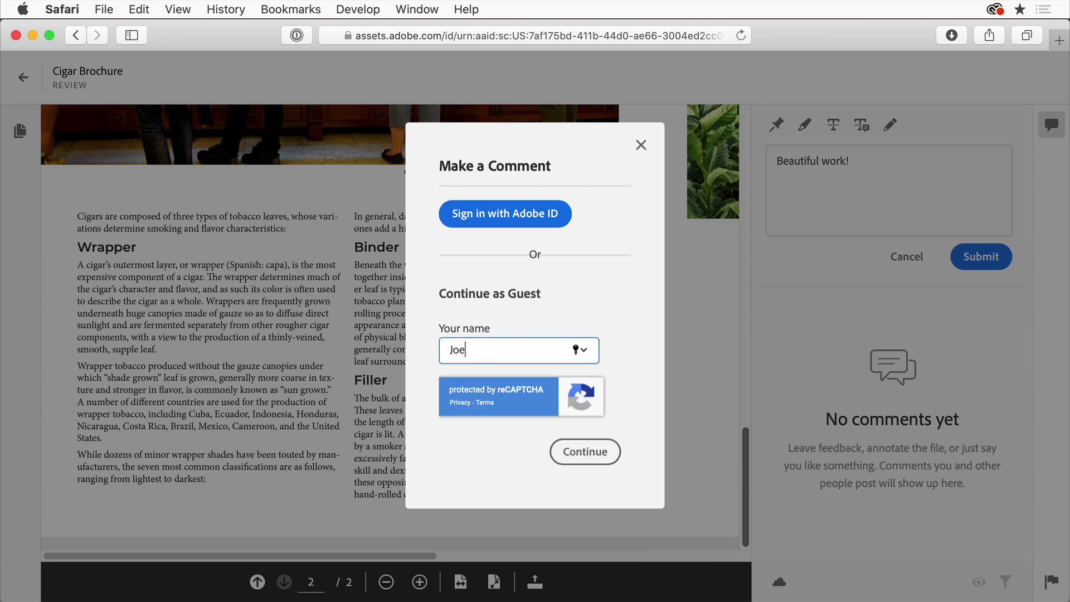
type(" Schmoe")
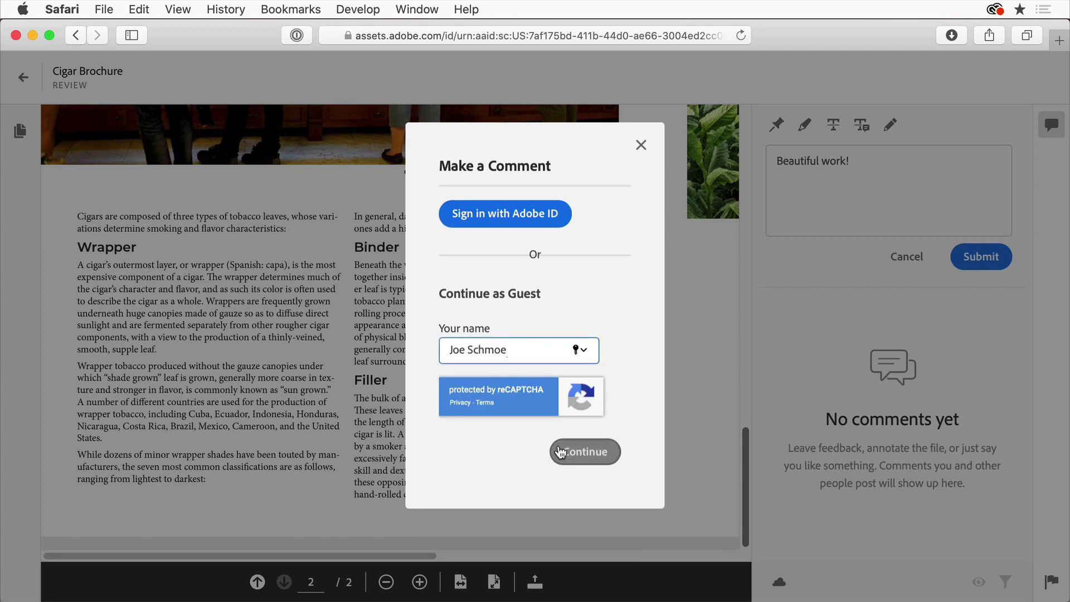
left_click(574, 452)
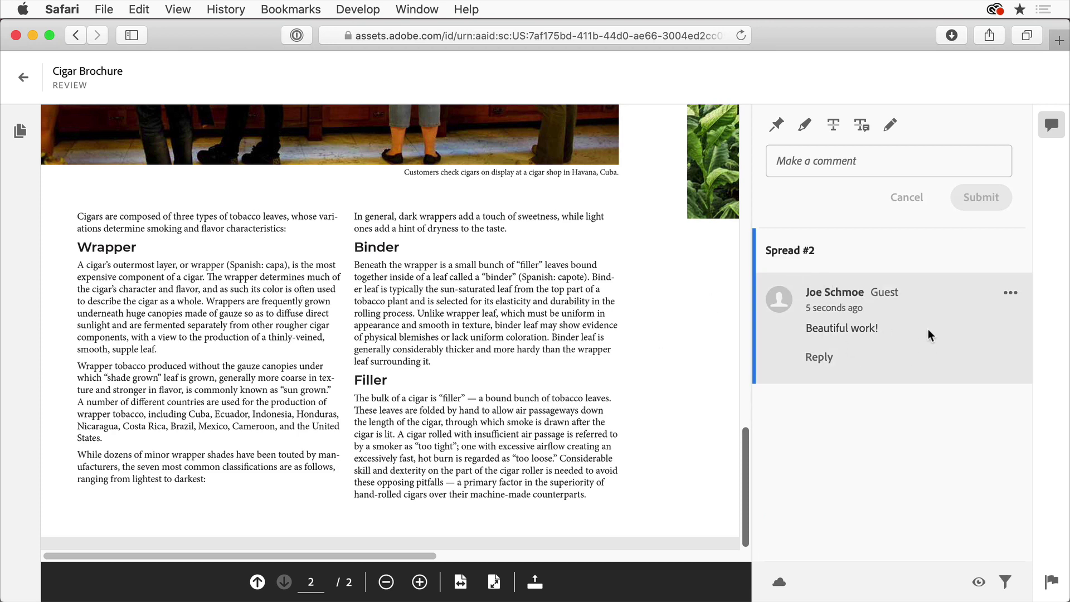
Step: Reply 'thanks!' to the Beautiful work! comment in InDesign's Review panel, then return to Safari
key("super+Tab")
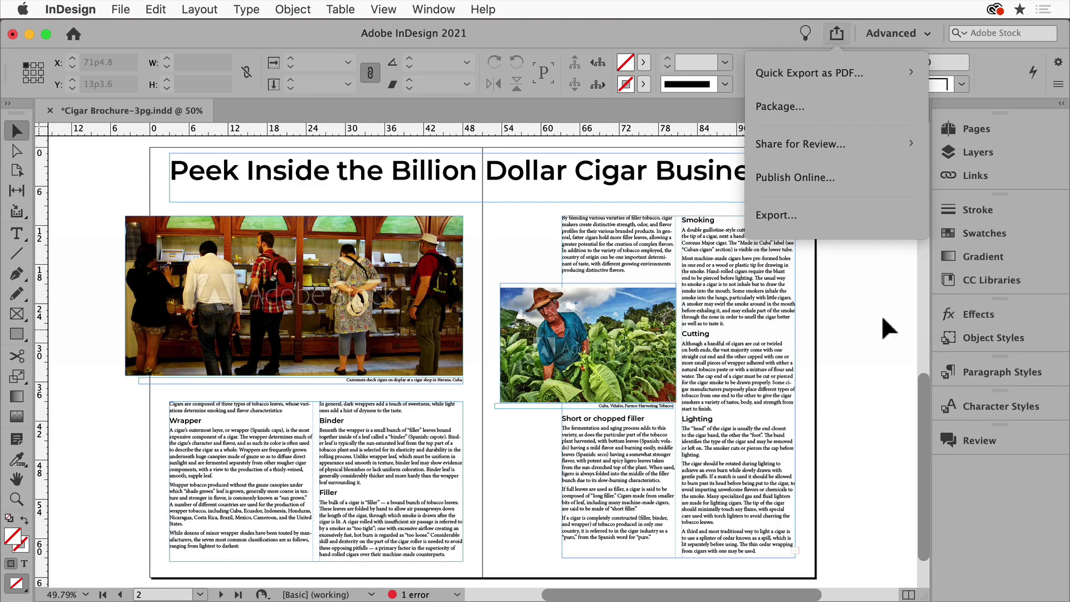
left_click(975, 441)
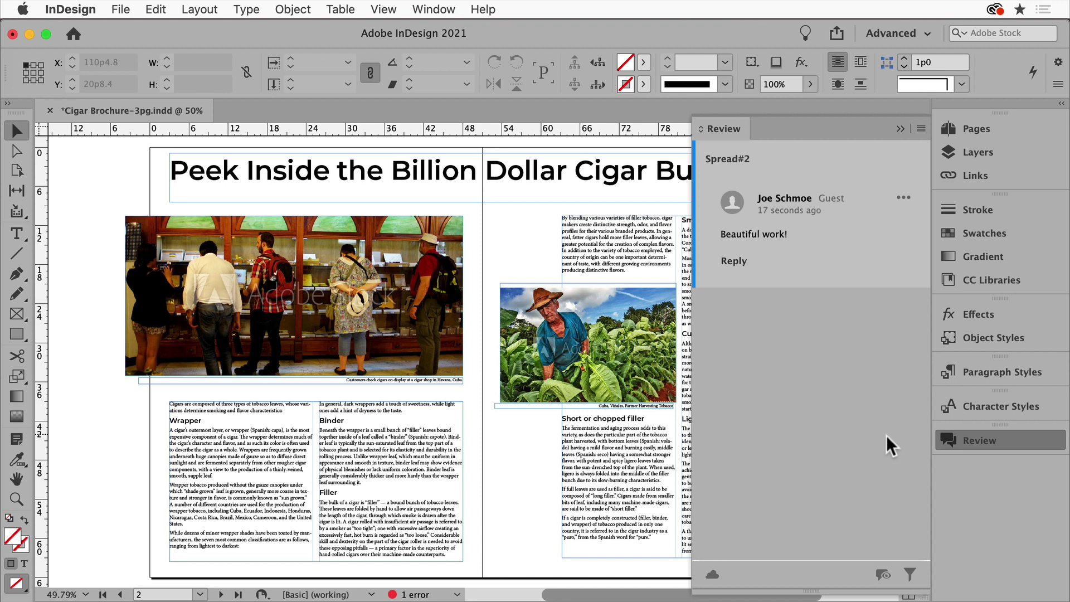
left_click(745, 266)
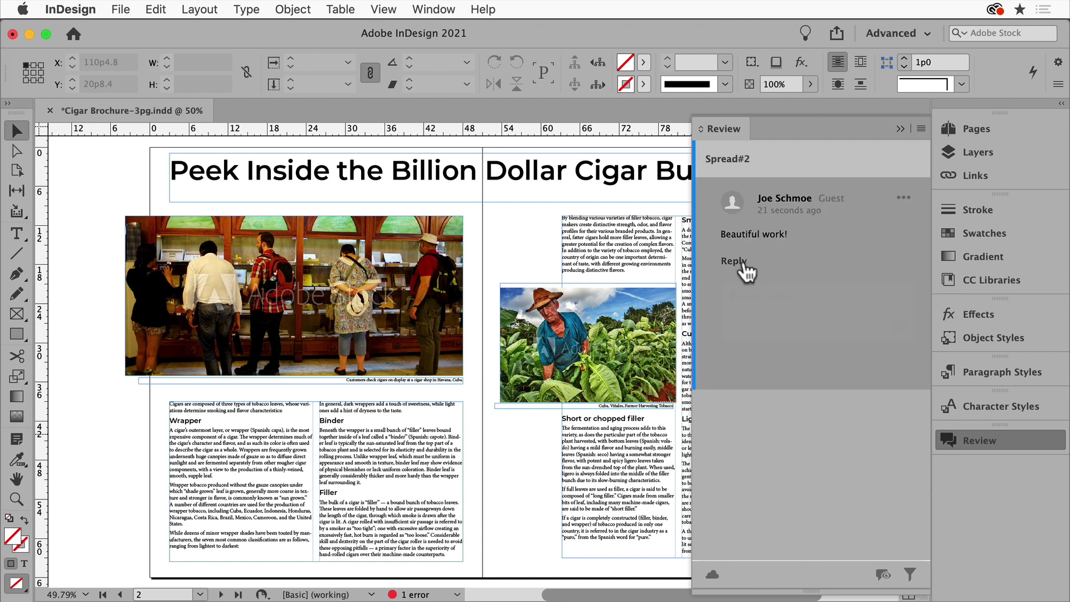
type("thanks!")
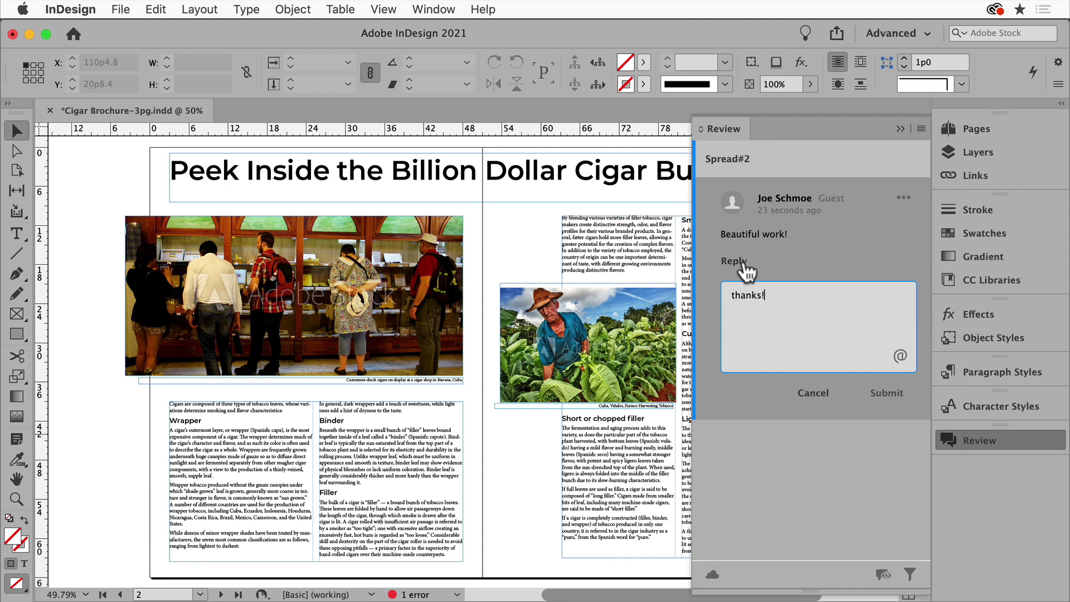
left_click(885, 394)
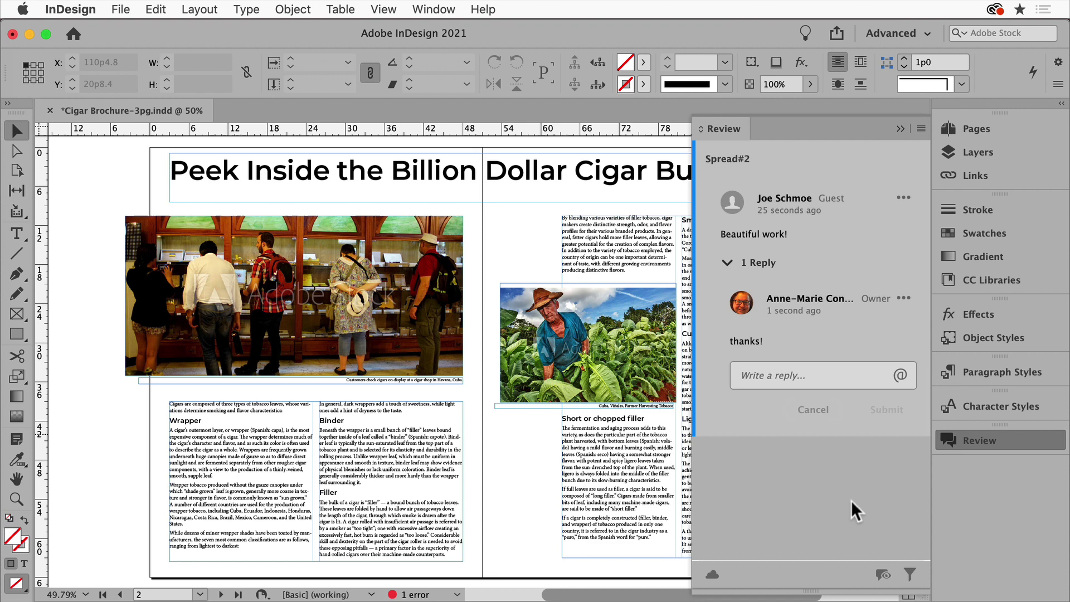
key("super+Tab")
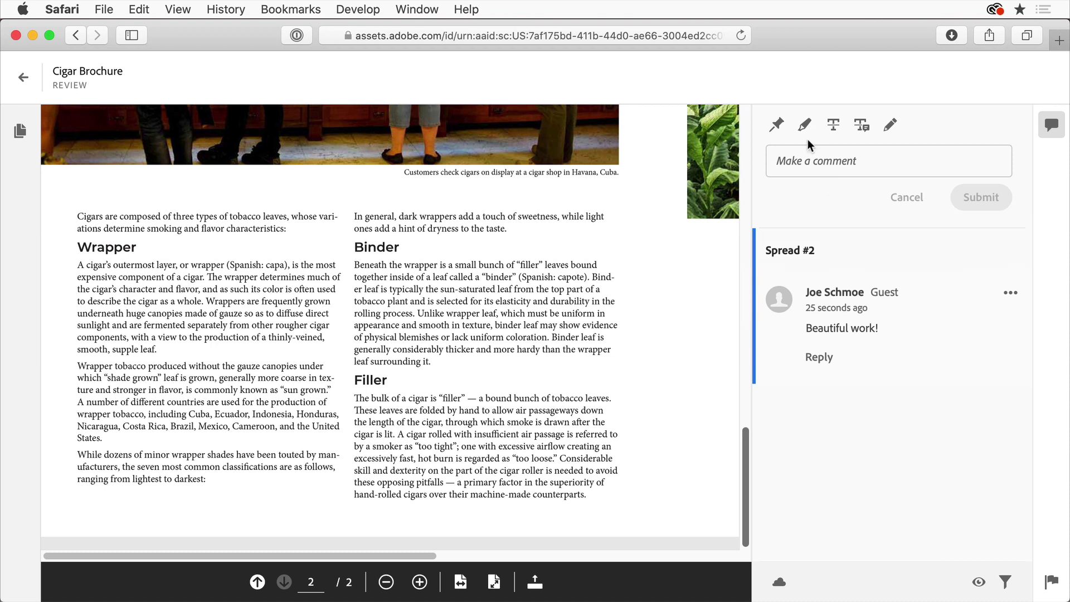
Step: Post a replace-text suggestion changing 'wrapper' in the Binder paragraph to 'envelope'
double_click(471, 313)
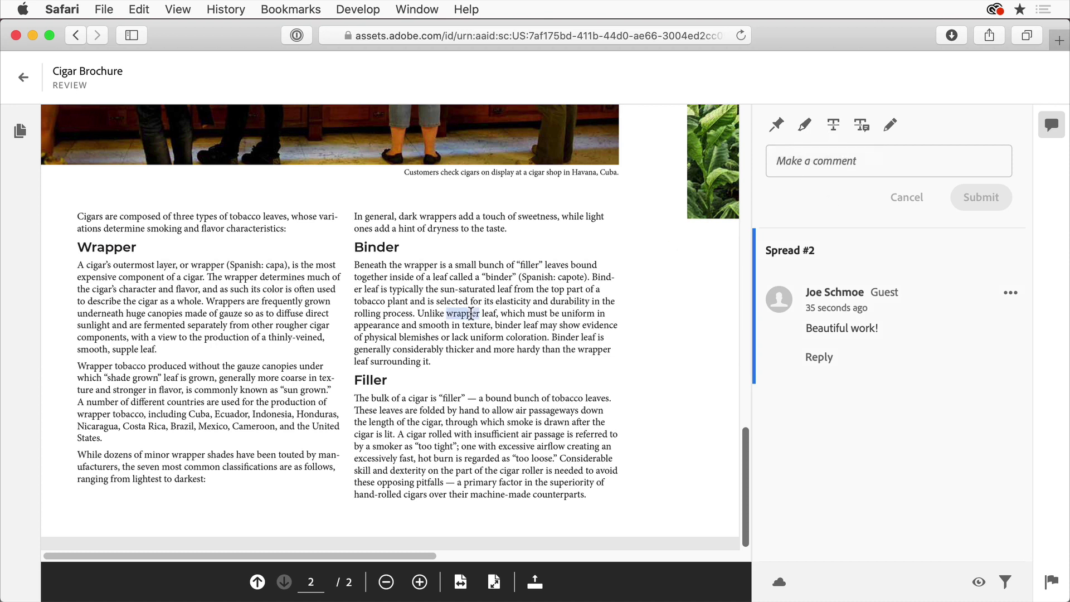
left_click(862, 127)
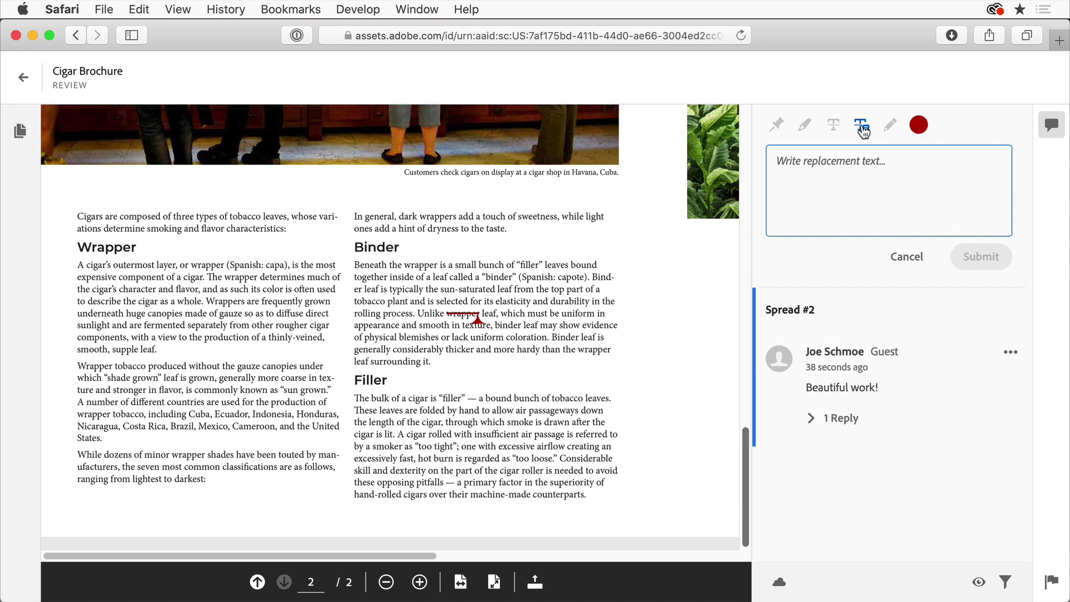
type("envelope")
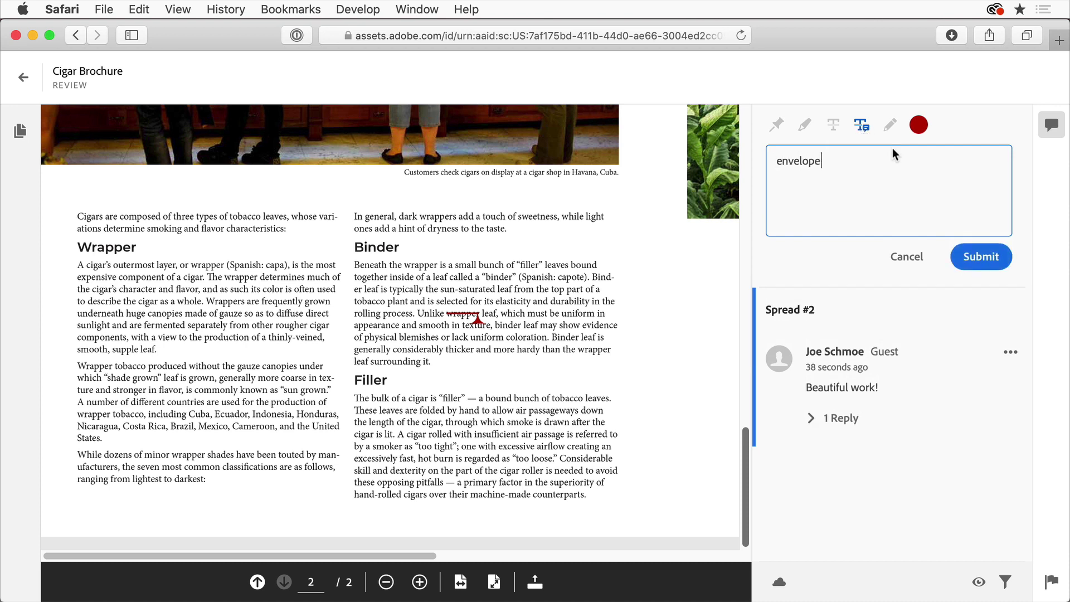
left_click(981, 256)
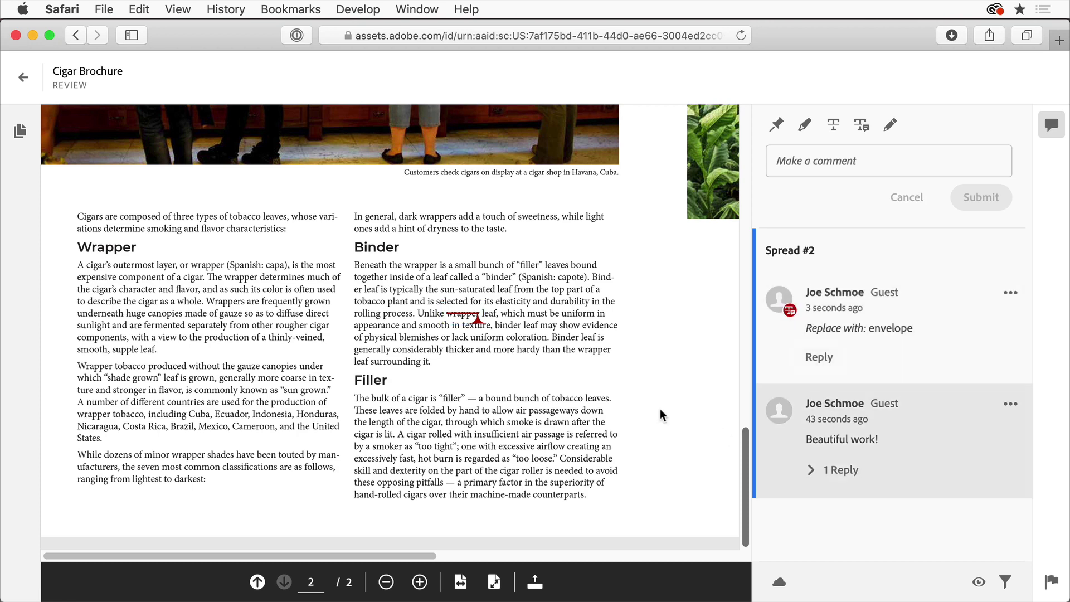
Step: Scroll up to Spread #1 and set up the Draw a shape markup tool in green
scroll(610, 373, "up", 10)
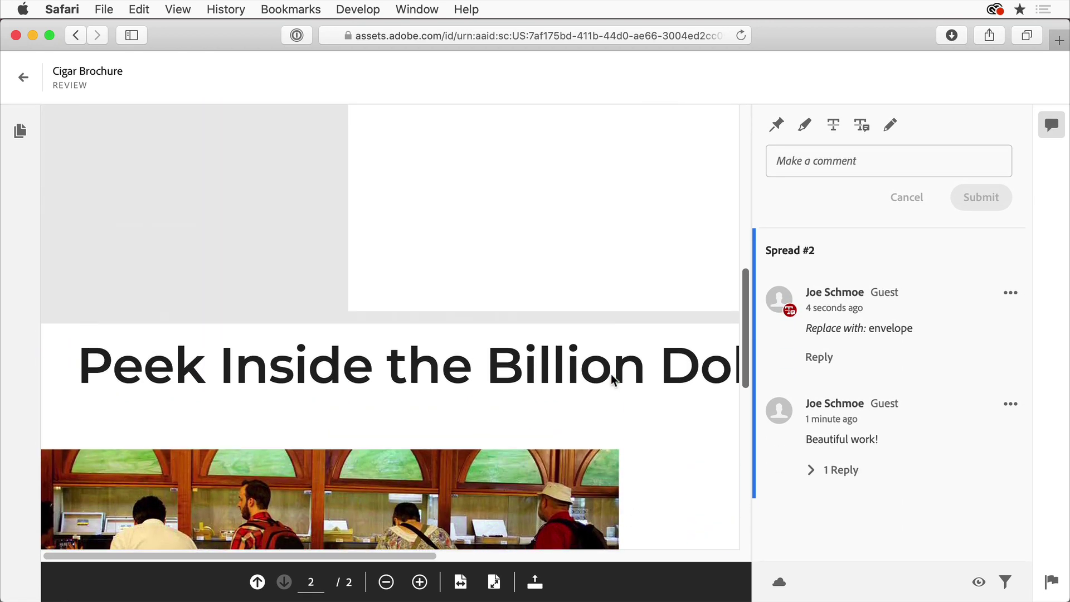
scroll(654, 375, "up", 5)
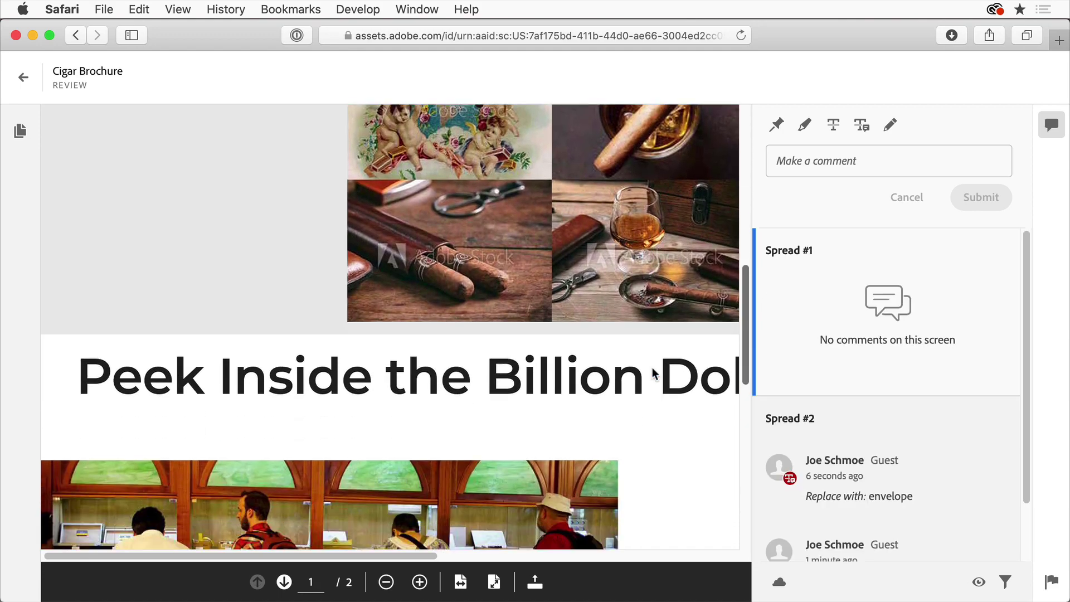
scroll(652, 370, "down", 4)
scroll(652, 373, "up", 10)
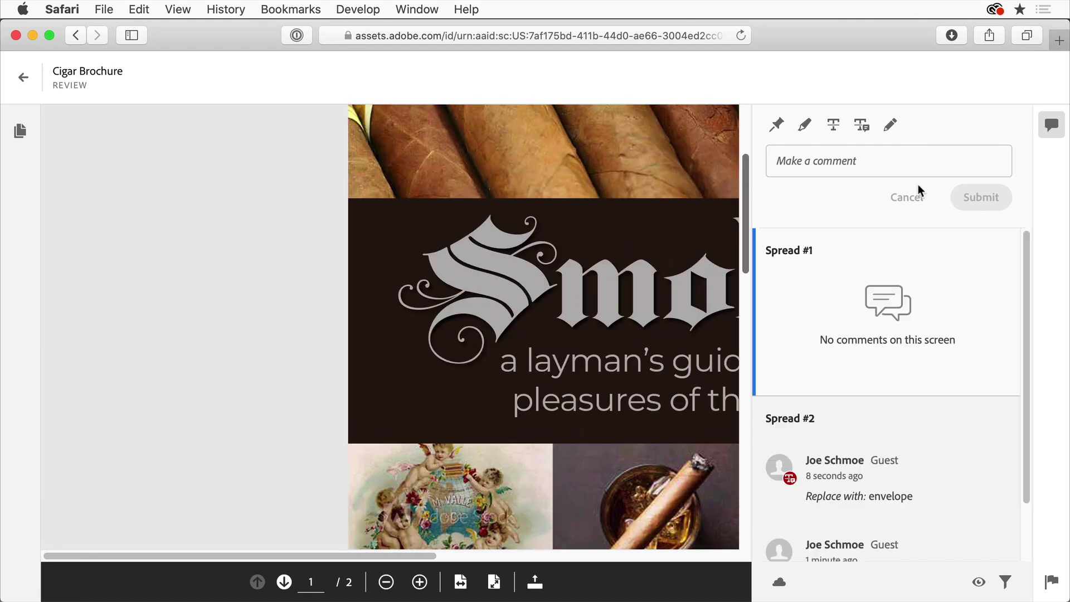
left_click(890, 126)
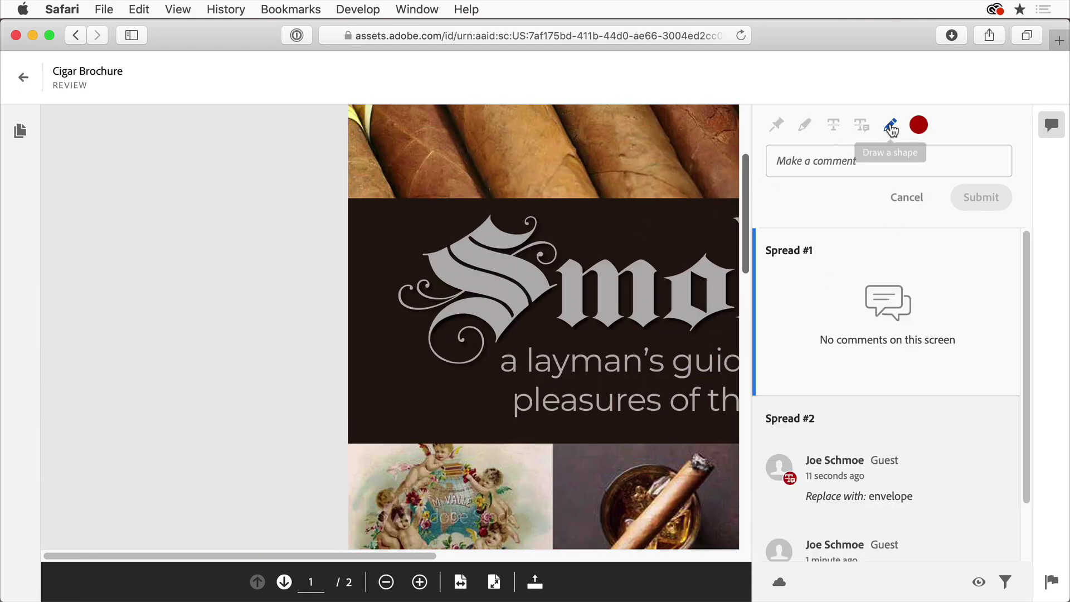
left_click(919, 127)
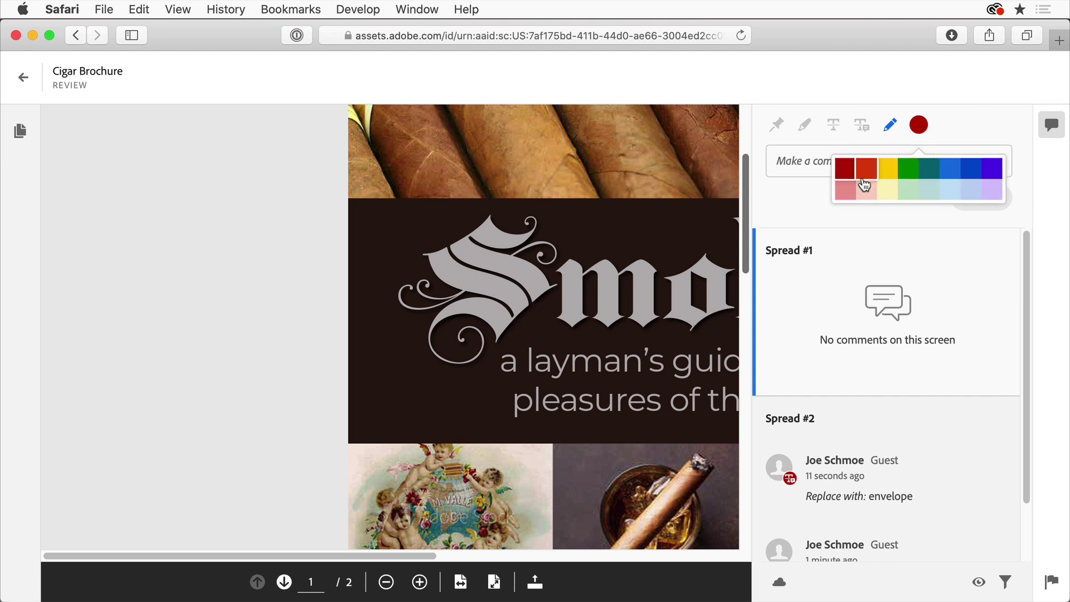
left_click(911, 173)
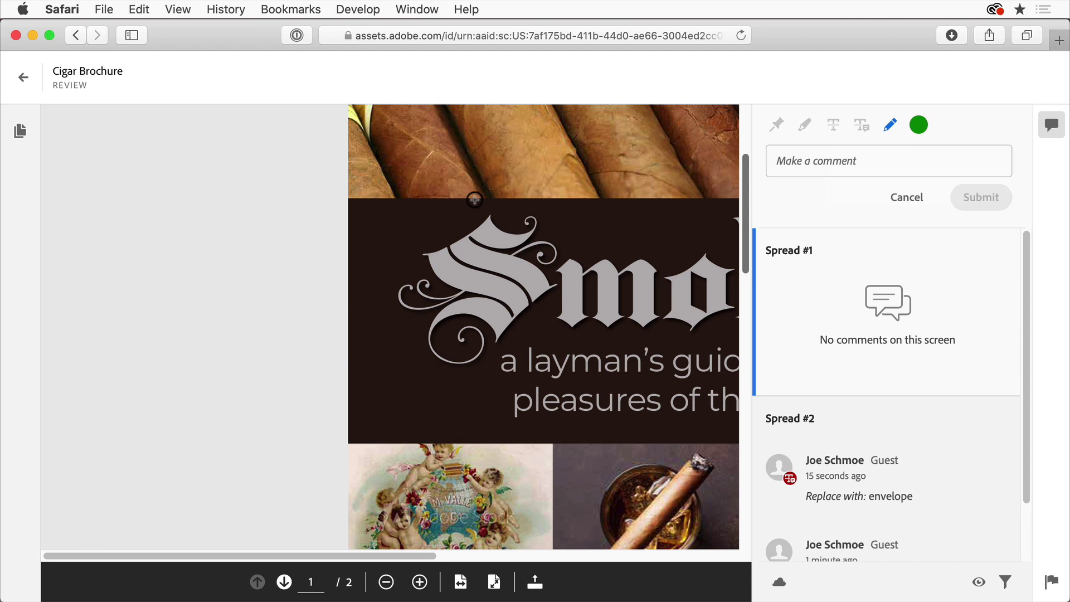
Step: Circle the large S of the Smoke title and post 'love the typeface'
mouse_move(474, 199)
left_mouse_down()
mouse_move(435, 209)
mouse_move(316, 412)
mouse_move(490, 432)
mouse_move(562, 235)
mouse_move(495, 201)
mouse_move(448, 242)
left_mouse_up()
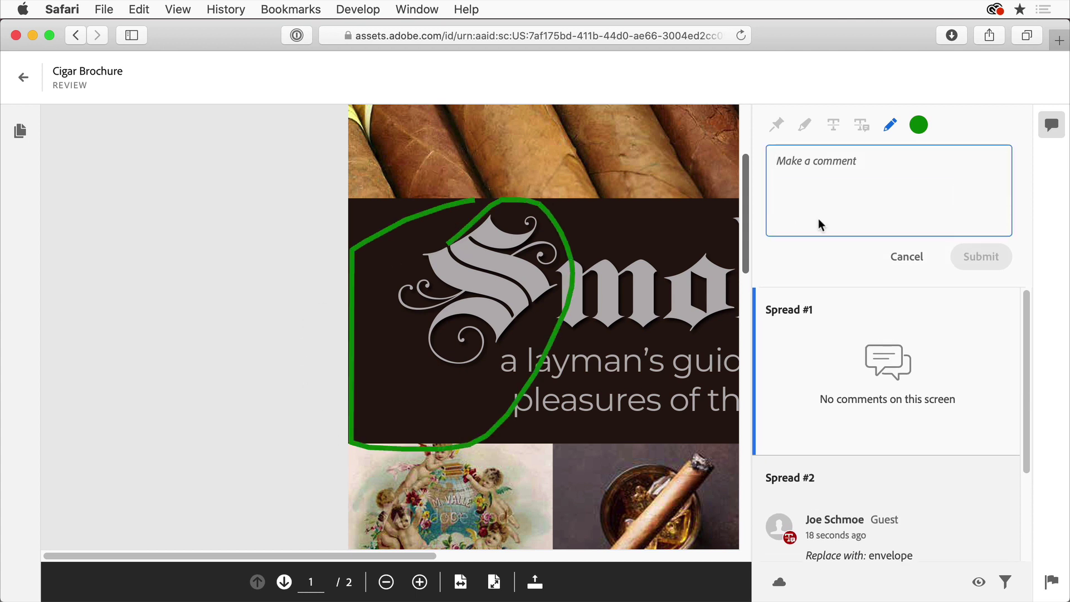
type("love he")
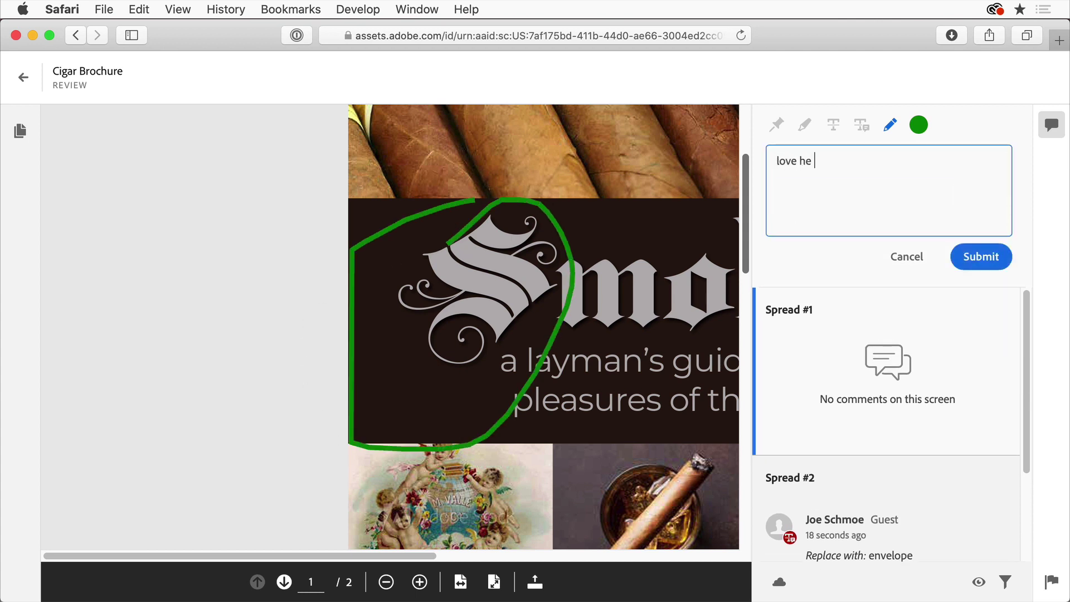
key("BackSpace")
key("BackSpace")
type("the typeface")
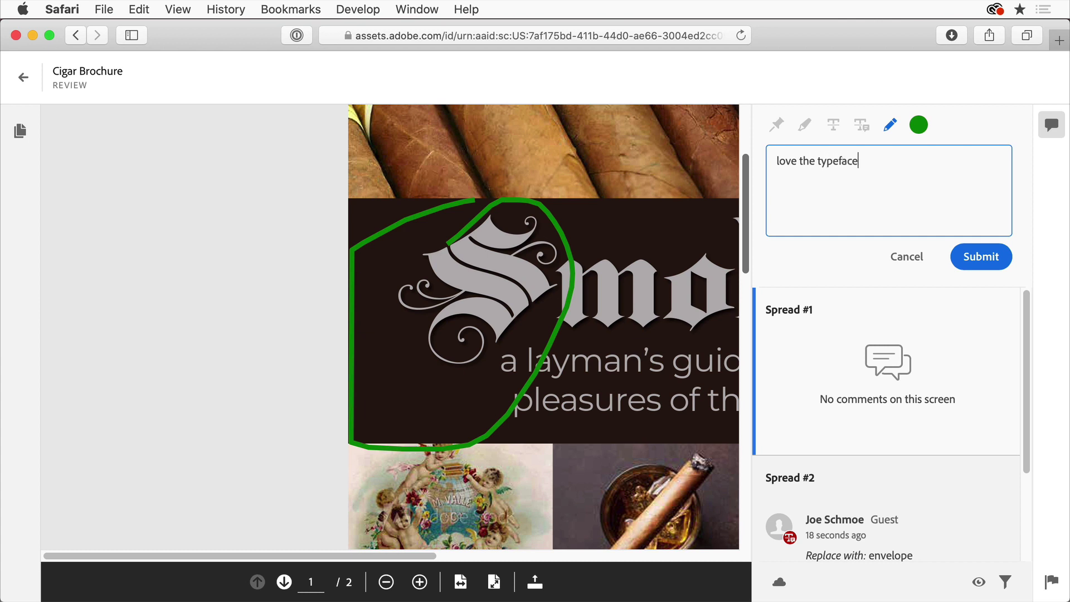
left_click(996, 261)
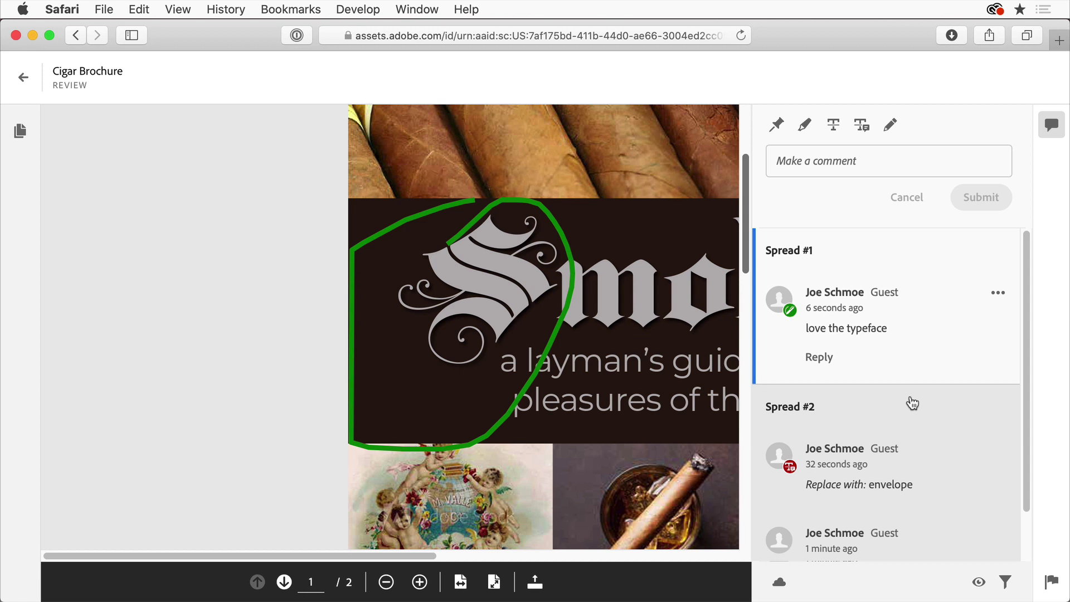
Step: Look over the posted comments, then return to InDesign to see them synced
scroll(912, 403, "down", 2)
scroll(912, 403, "up", 2)
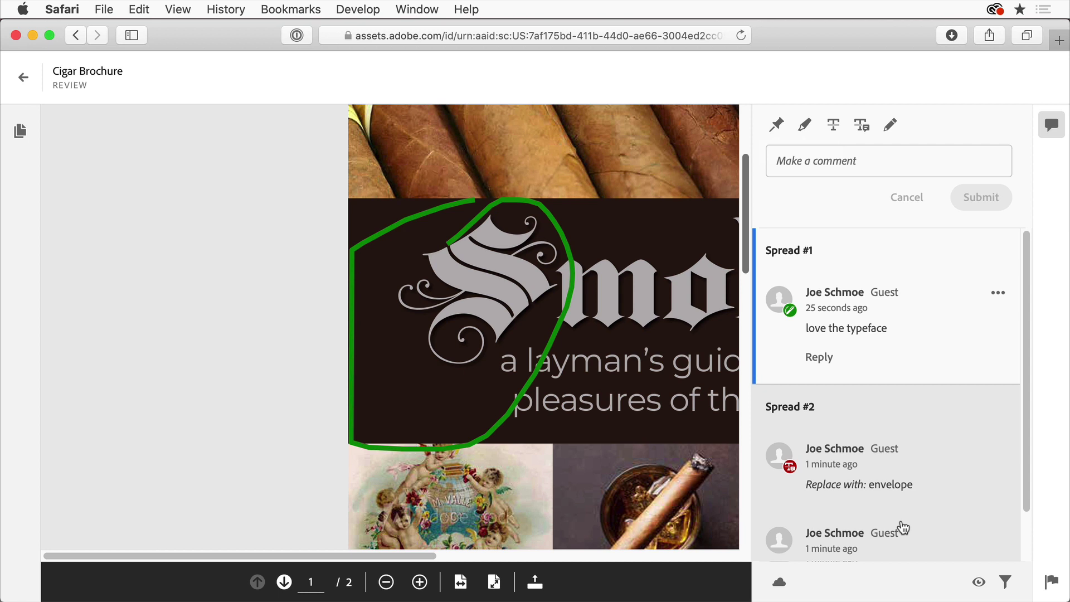
key("cmd+Tab")
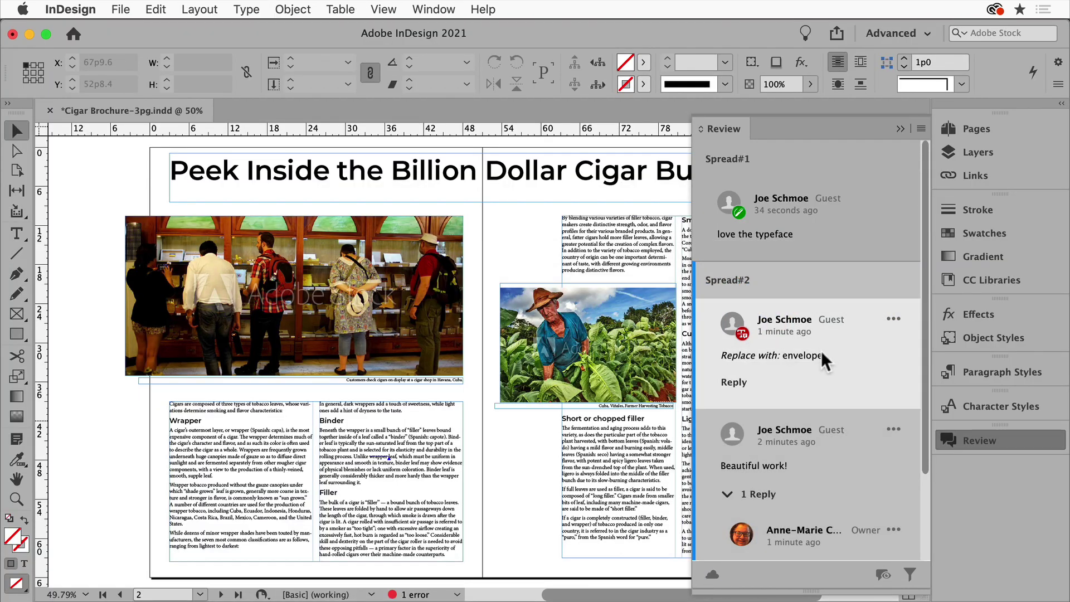
Step: Jump to the Replace with: envelope suggestion and retype 'wrapper' as 'envelope' in the Binder text
left_click(777, 363)
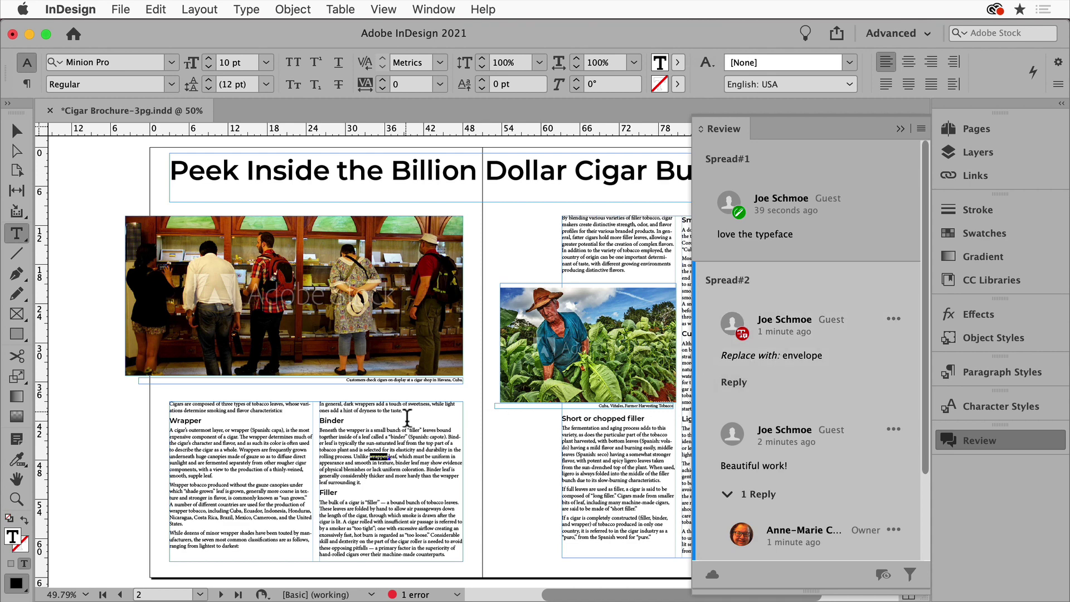
key("super+equal")
key("super+equal")
key("super+equal")
key("super+equal")
key("super+equal")
key("super+equal")
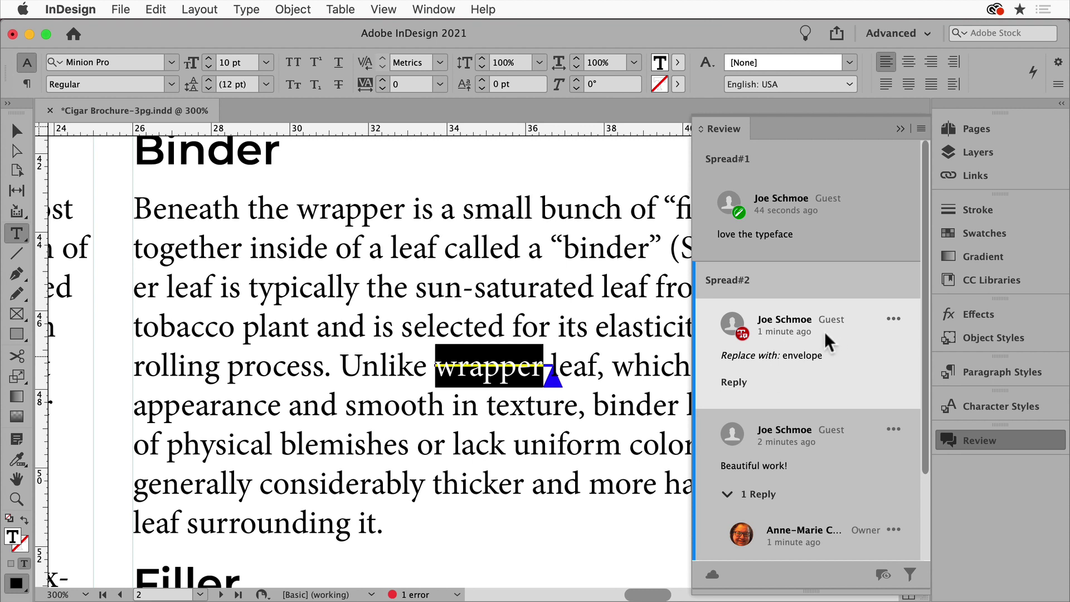
left_click(893, 319)
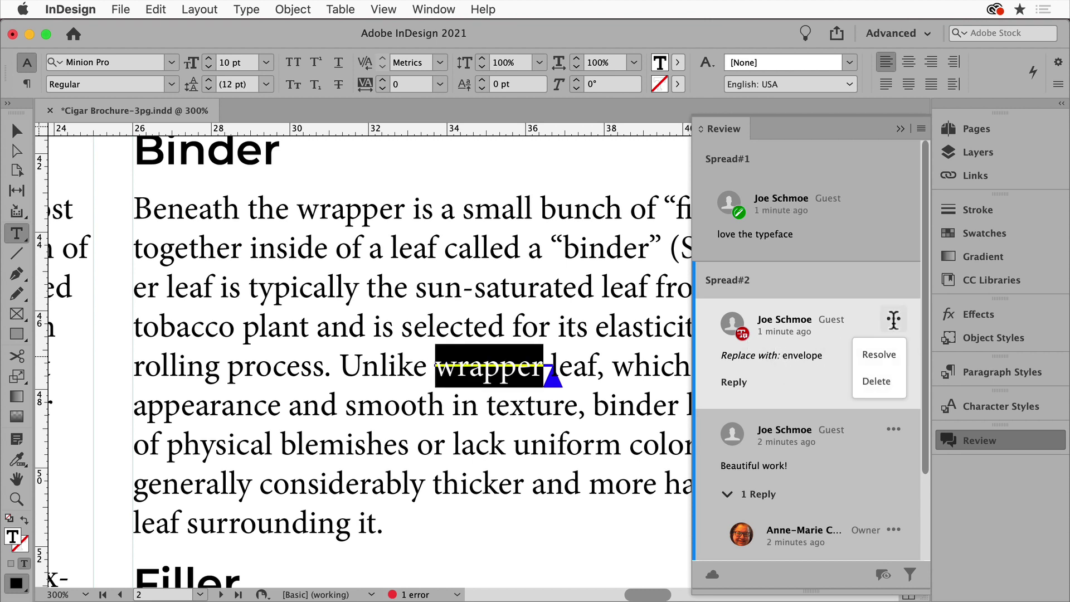
left_click(774, 358)
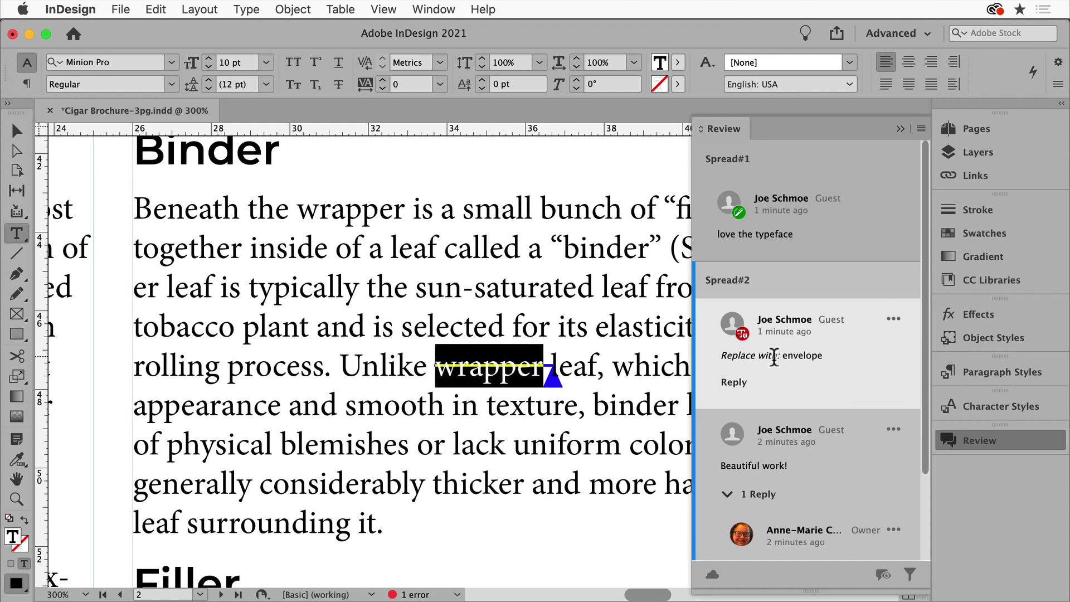
left_click(467, 365)
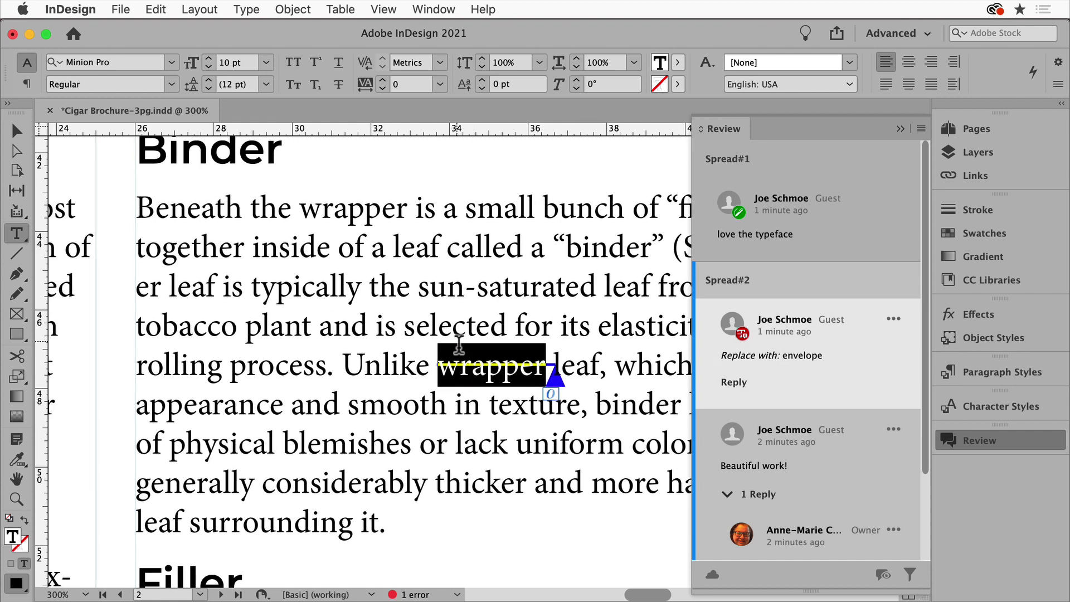
type("envelope")
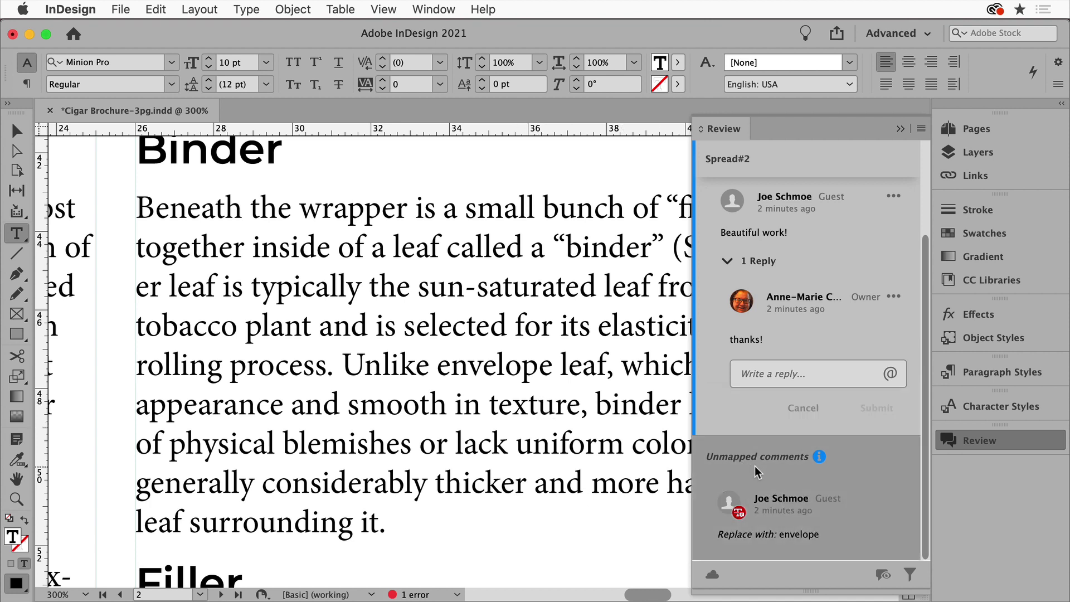
Step: Mark the 'Beautiful work!' comment as resolved and fit the page in the window
left_click(911, 576)
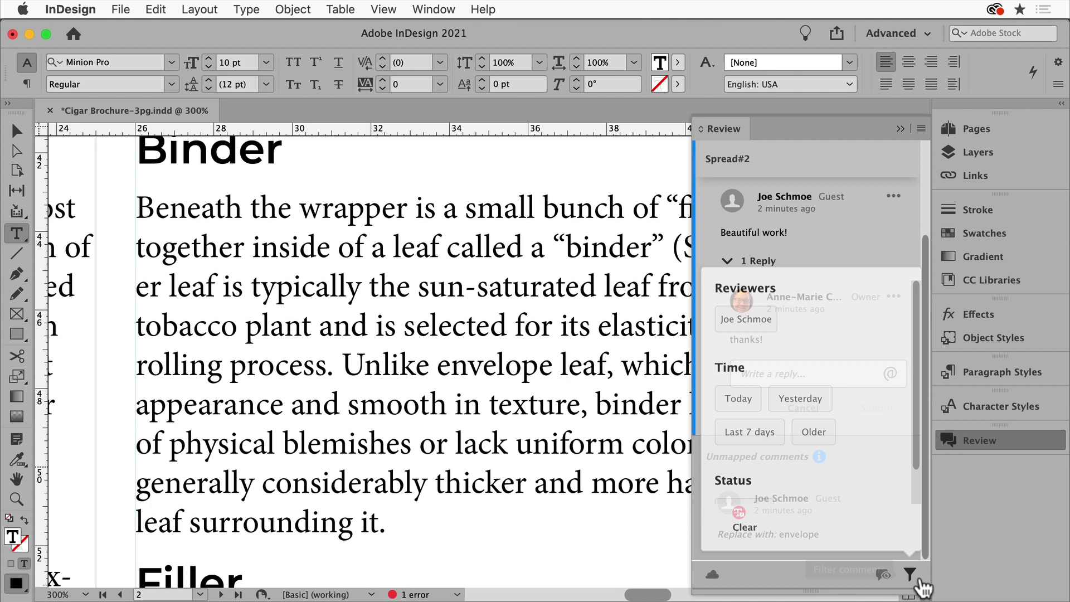
scroll(881, 477, "down", 2)
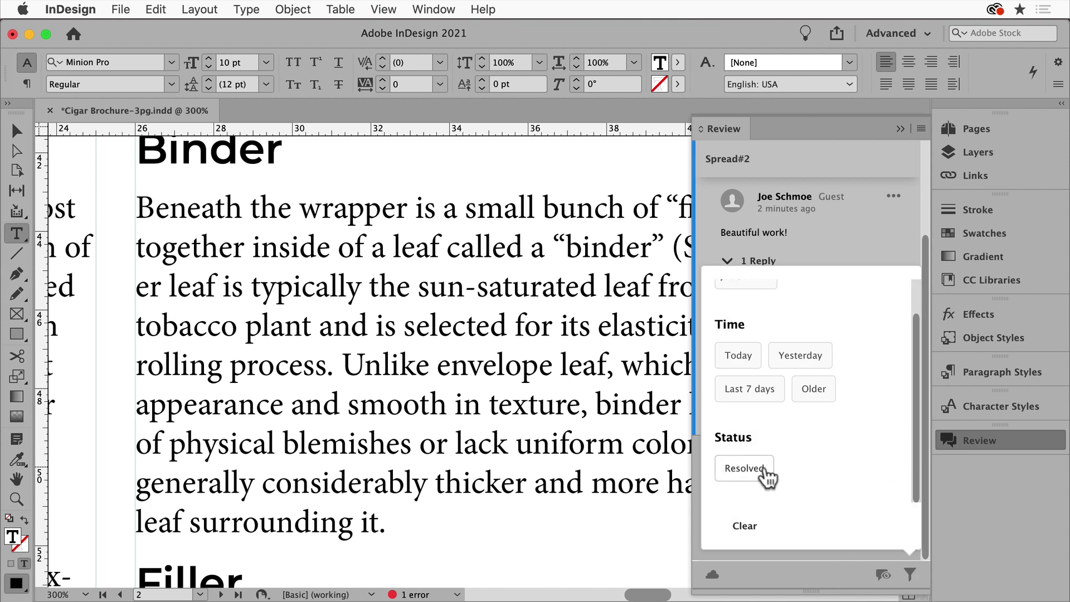
left_click(812, 246)
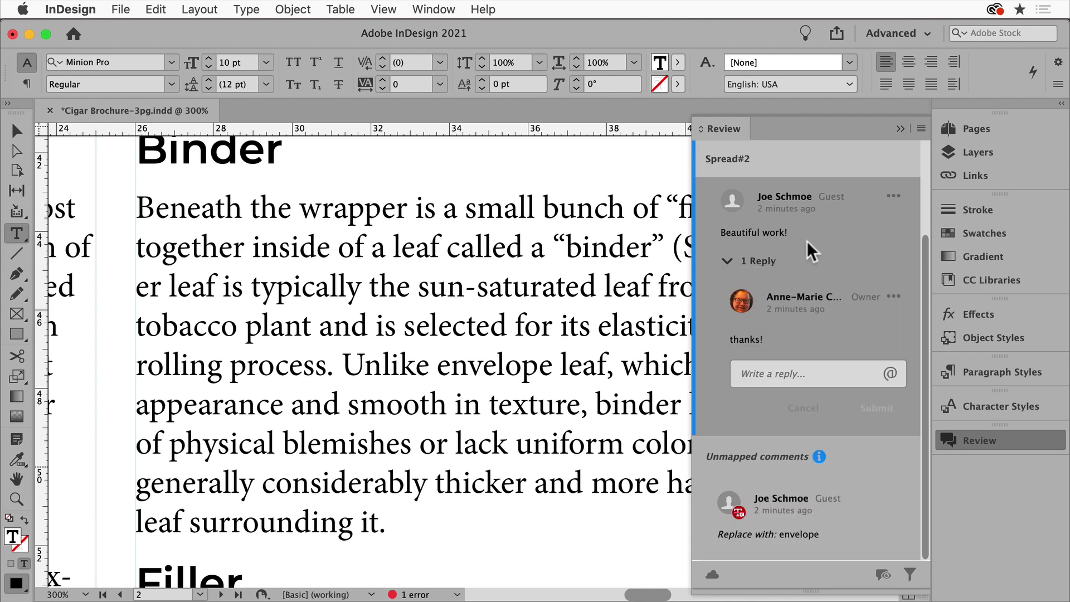
left_click(901, 202)
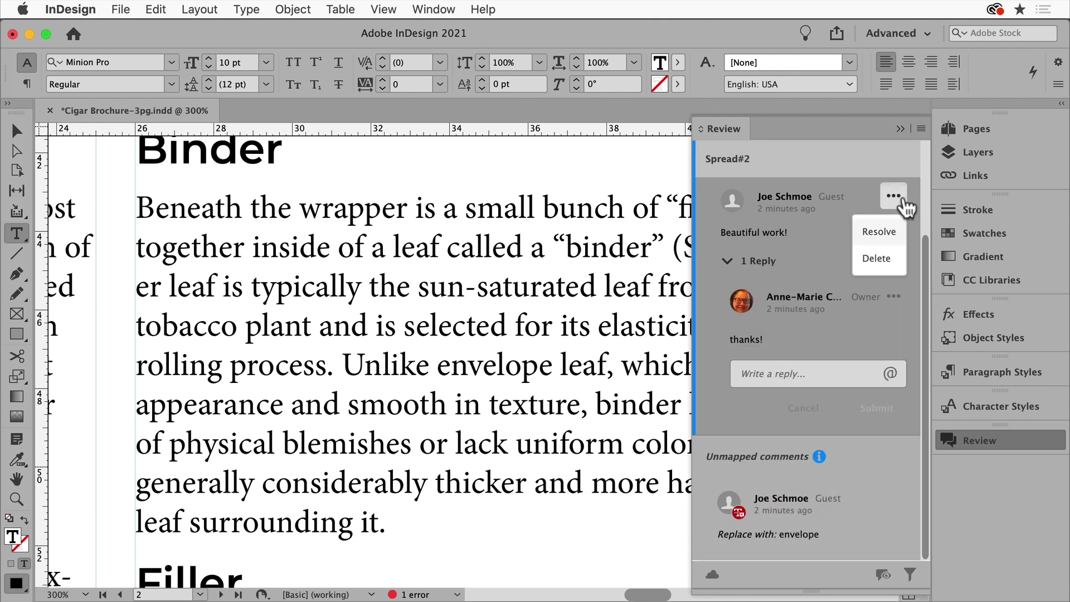
left_click(891, 239)
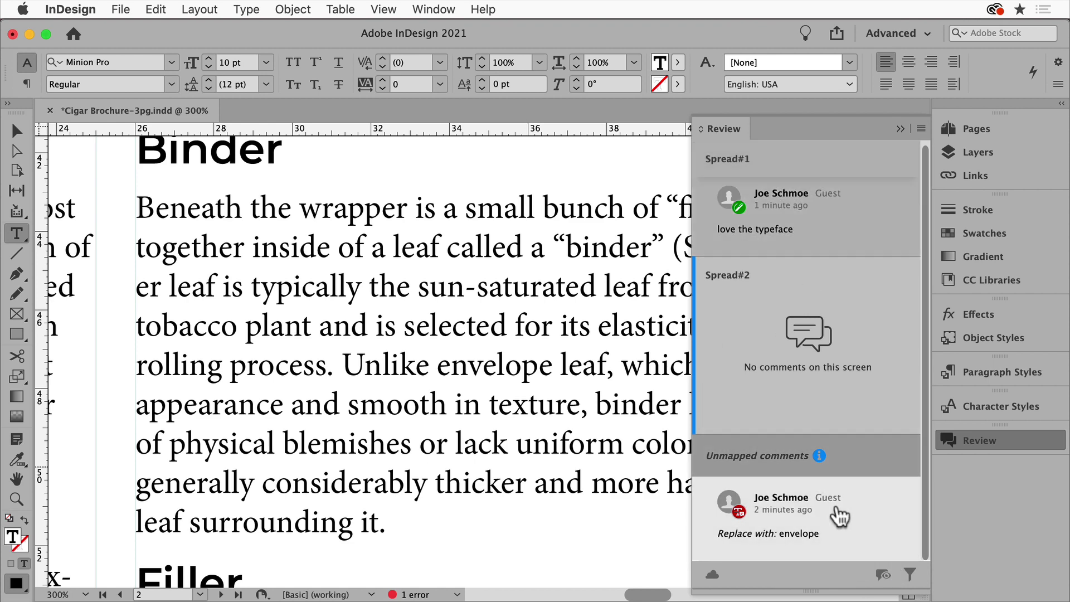
scroll(620, 410, "up", 10)
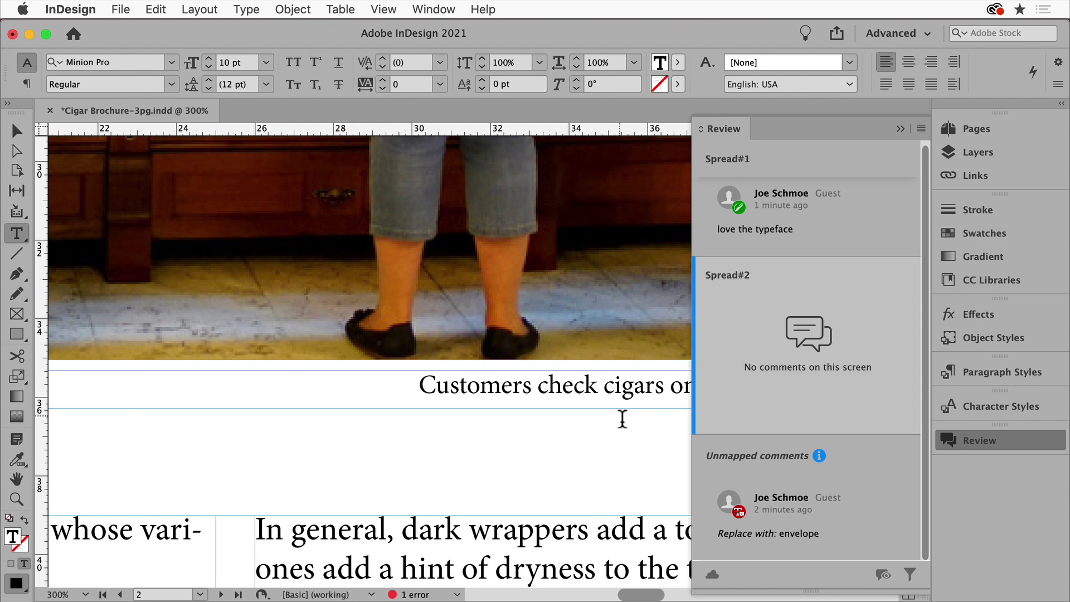
key("super+0")
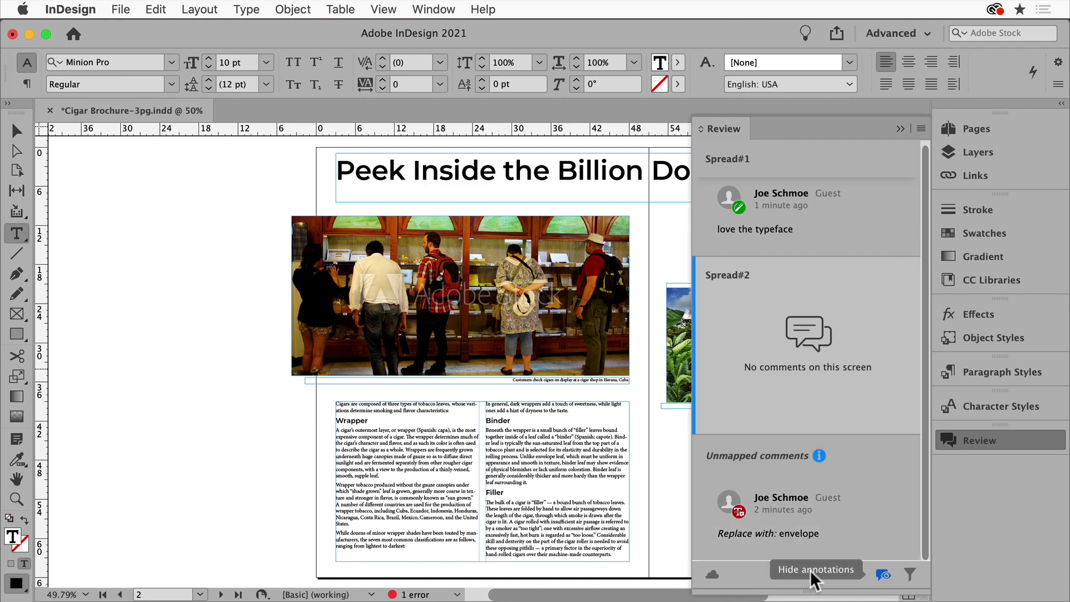
Step: Scroll to the cover page and toggle review annotations to display the green loop around Smoke
scroll(585, 507, "up", 10)
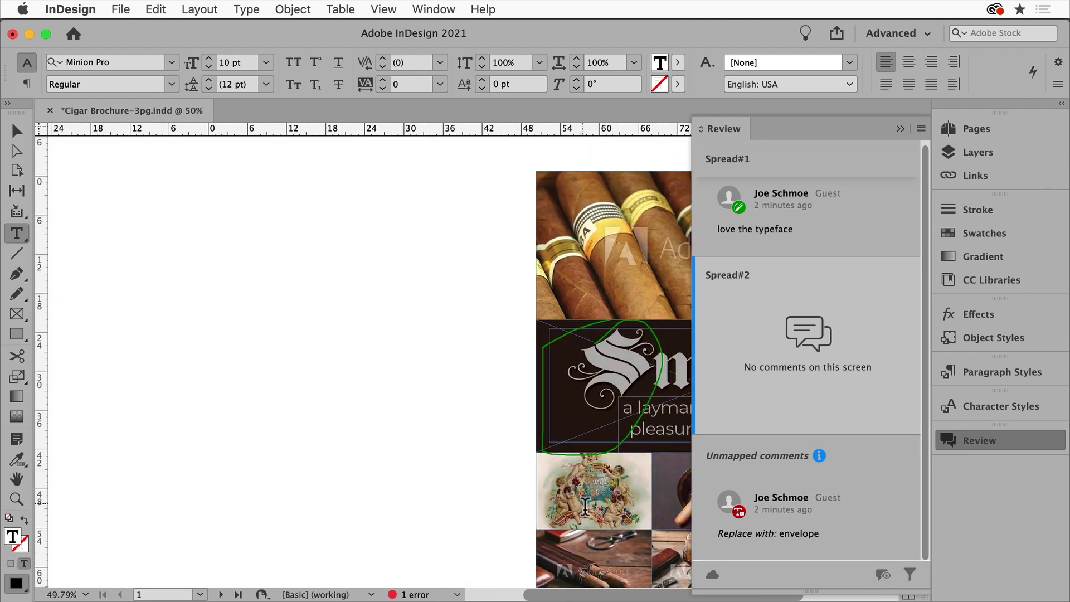
left_click(886, 575)
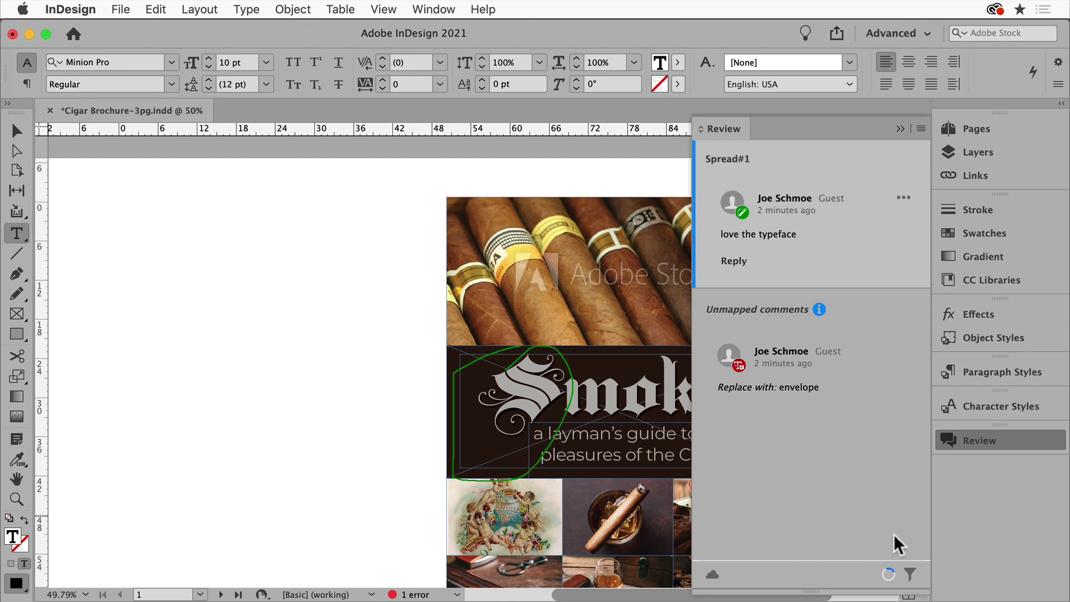
scroll(593, 568, "right", 5)
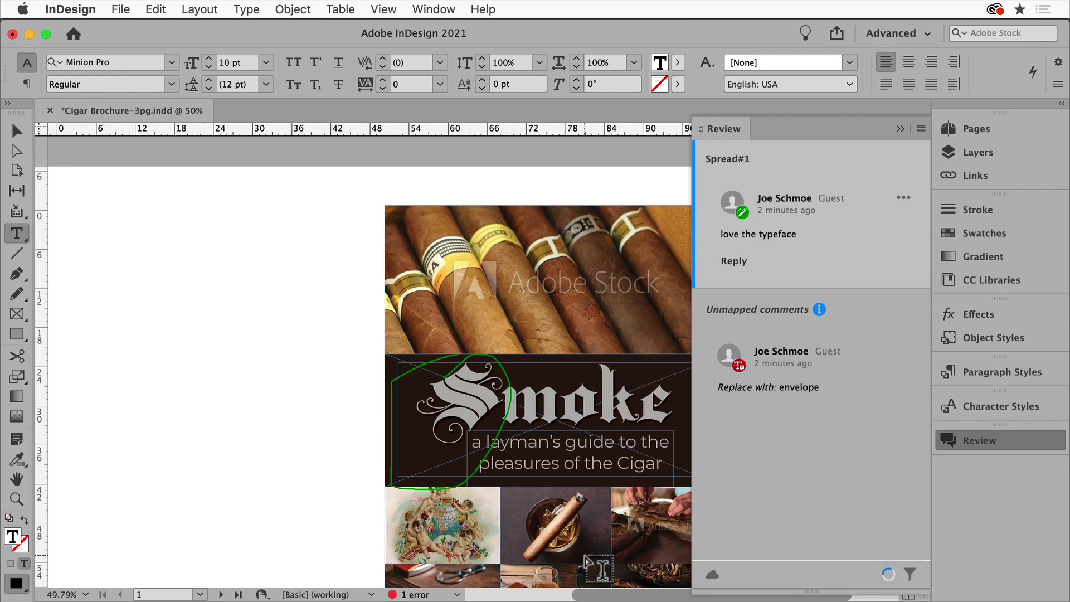
scroll(586, 559, "right", 1)
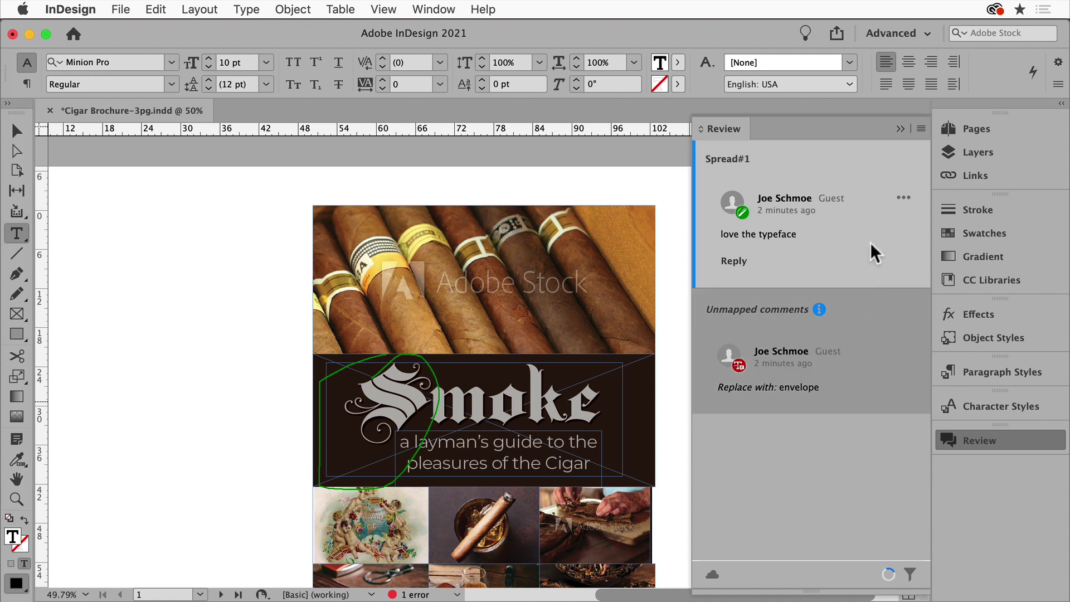
Step: Open Share for Review for the Cigar Brochure from the Review panel's menu
left_click(920, 131)
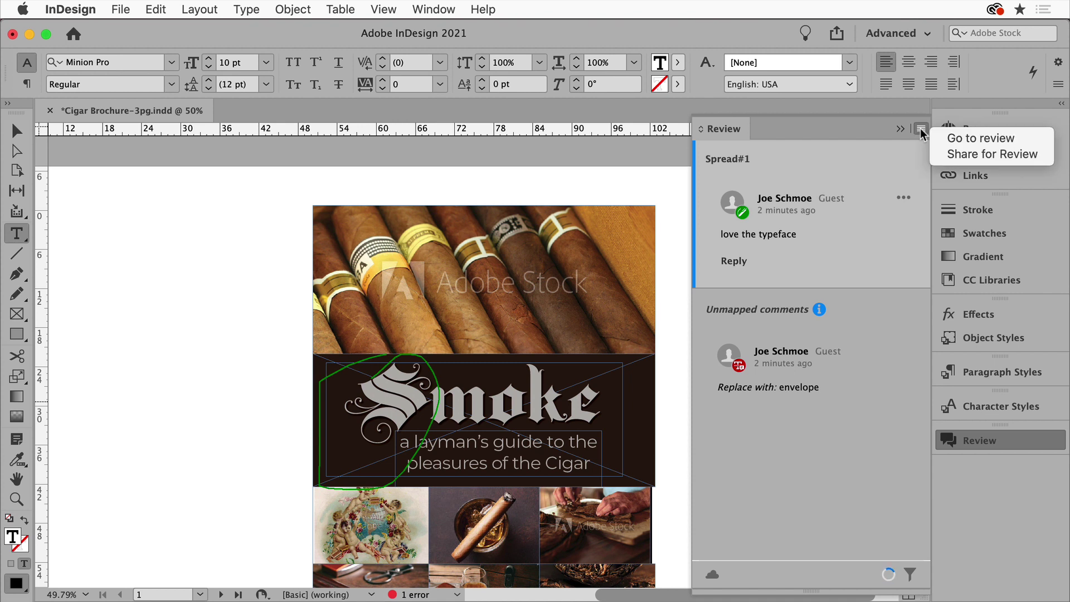
left_click(960, 154)
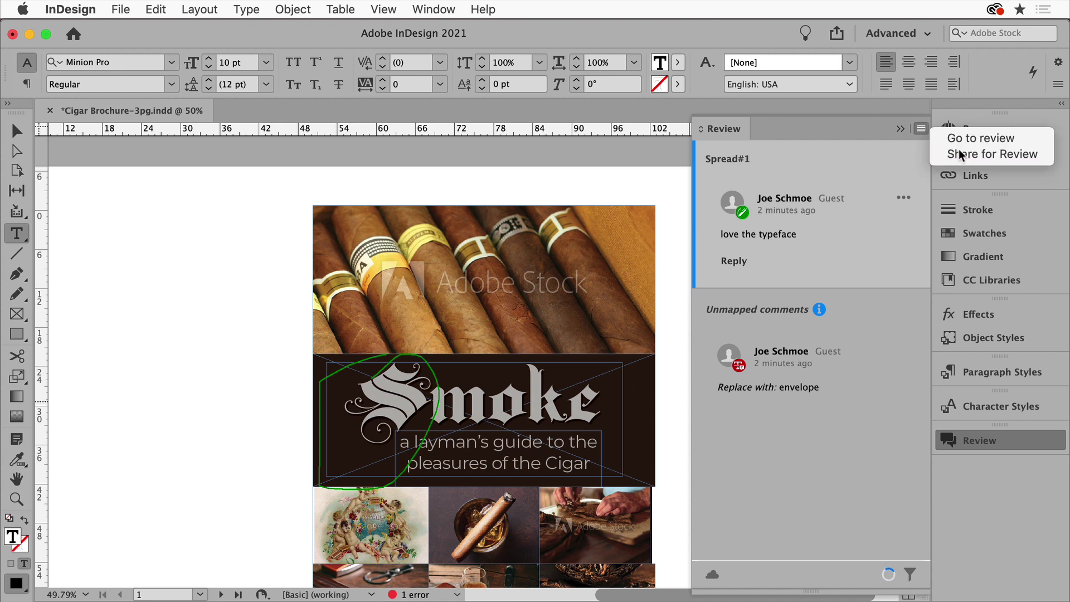